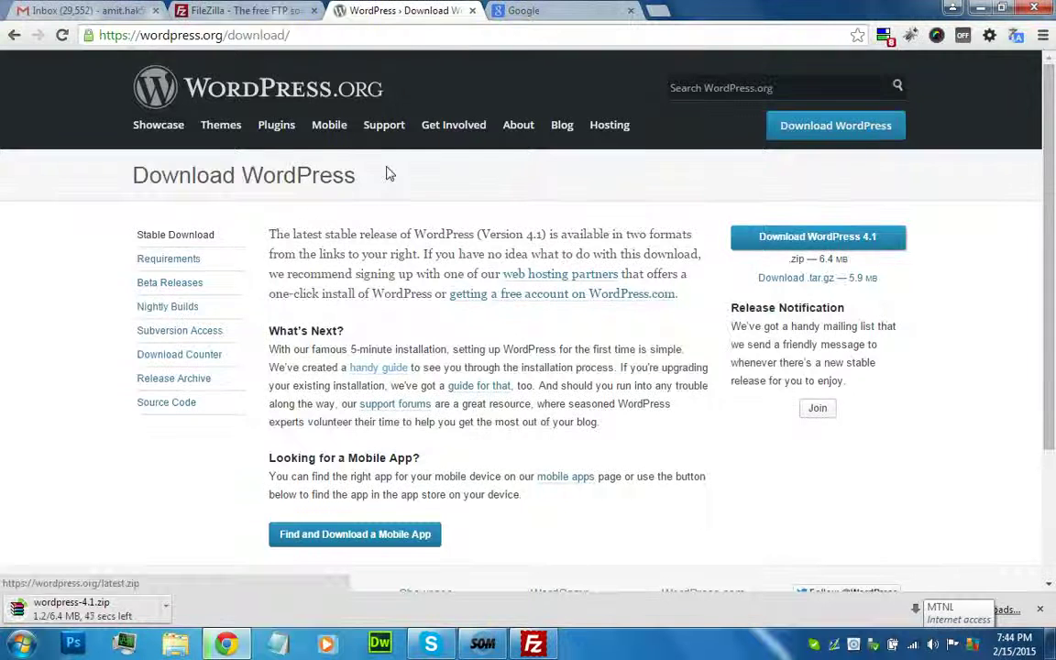
- Look over the FileZilla project homepage and its client download link
{"action": "left_click", "coordinate": [285, 10]}
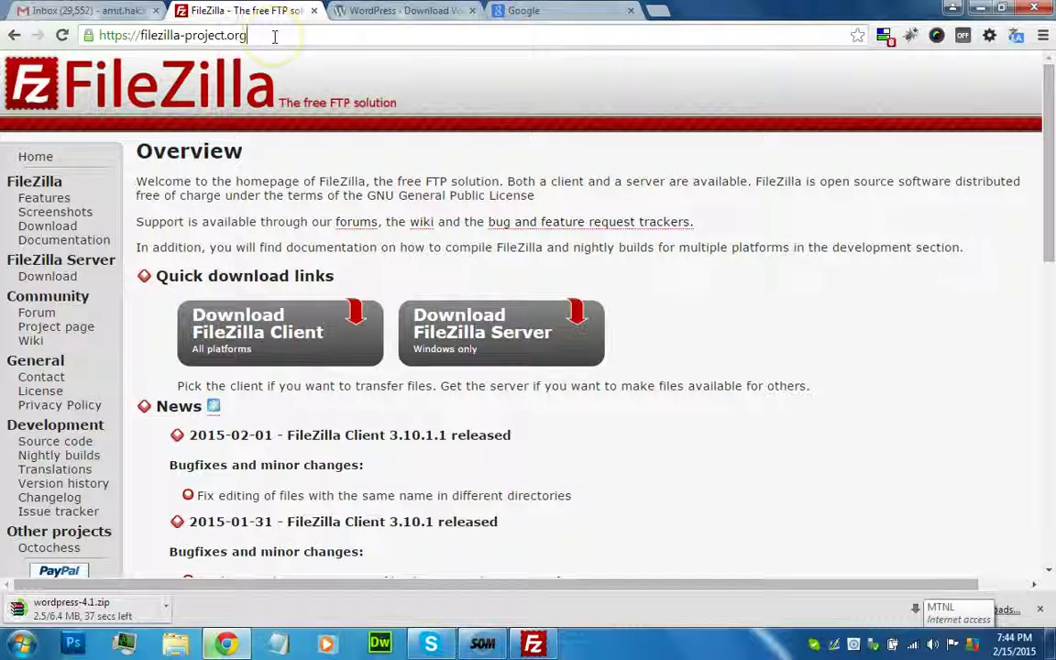
{"action": "left_click", "coordinate": [310, 196]}
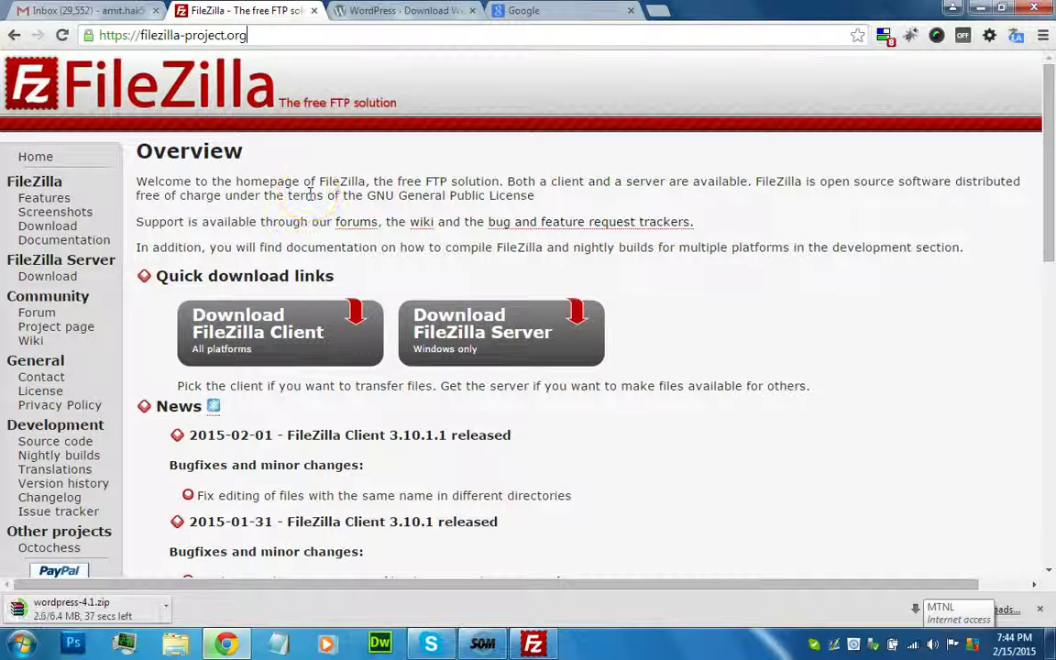
{"action": "left_click", "coordinate": [350, 197]}
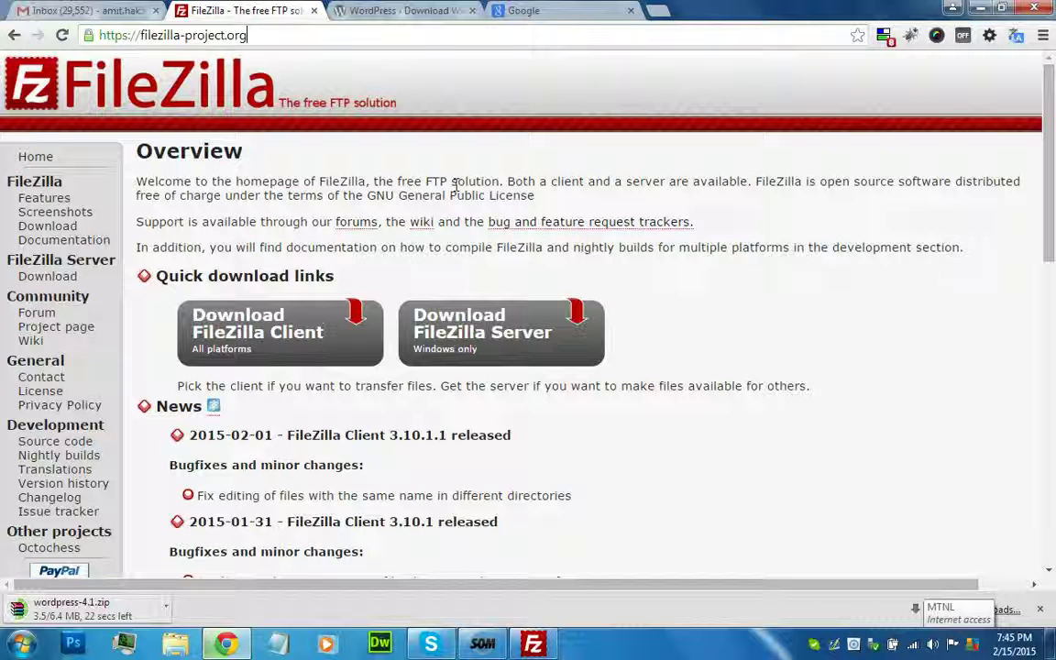
{"action": "left_click", "coordinate": [523, 171]}
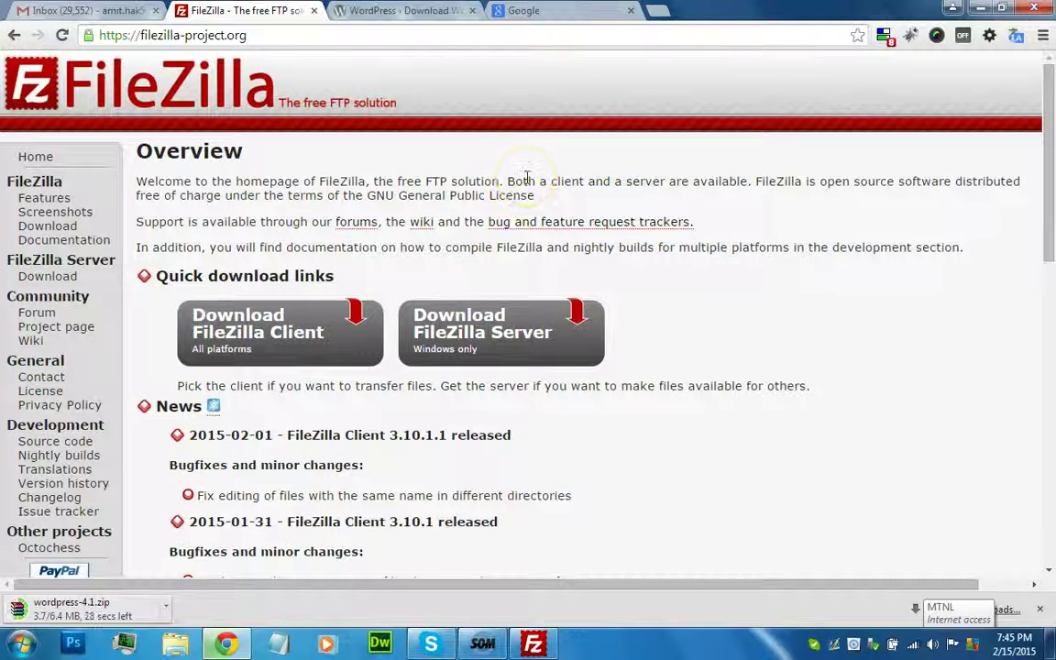
- Search Google for "winrar" and open the rarlab.com downloads result
{"action": "left_click", "coordinate": [523, 10]}
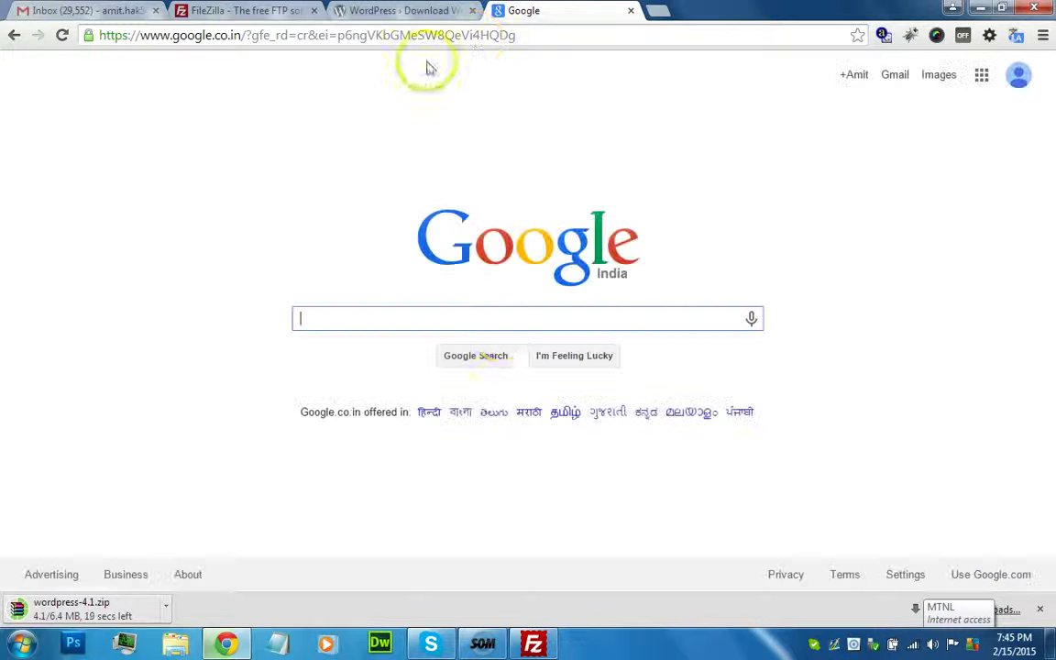
{"action": "left_click", "coordinate": [487, 315]}
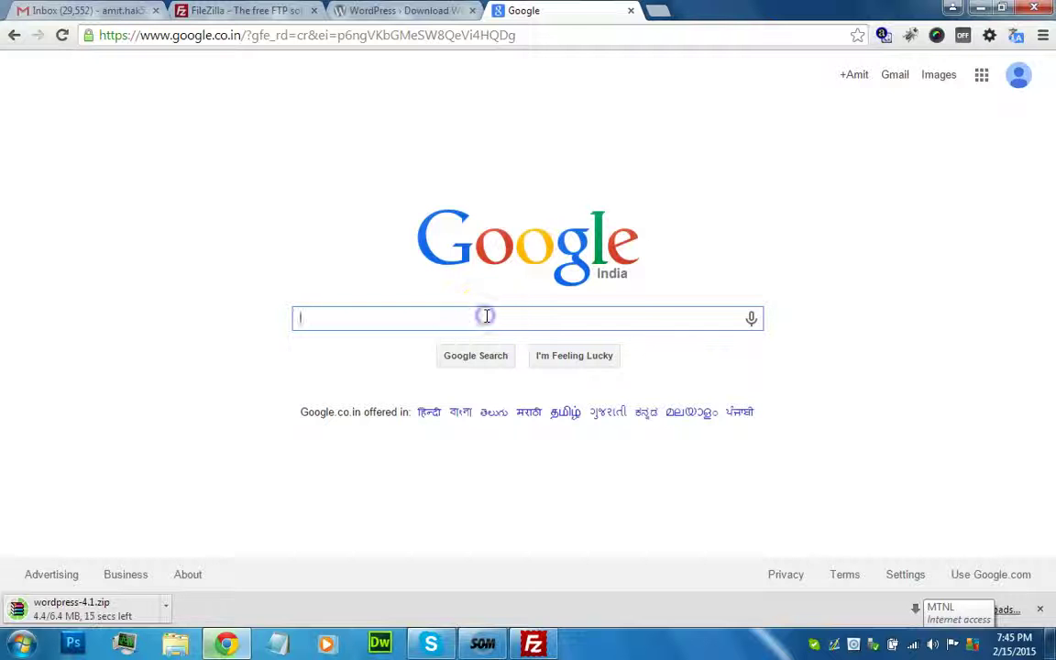
{"action": "type", "text": "win"}
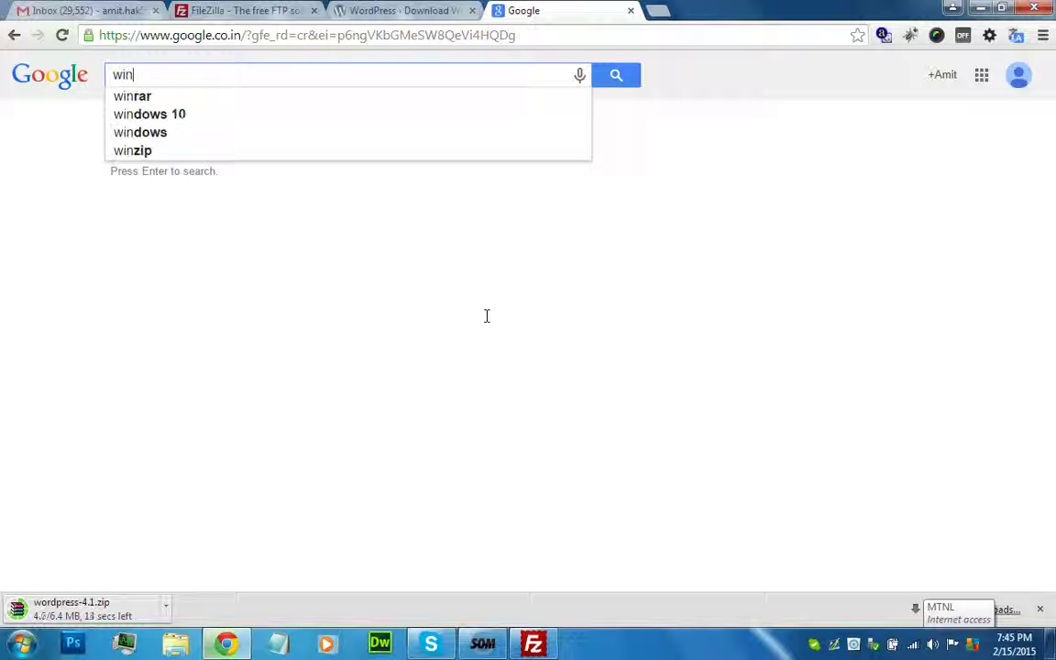
{"action": "type", "text": "rar"}
{"action": "left_click", "coordinate": [280, 212]}
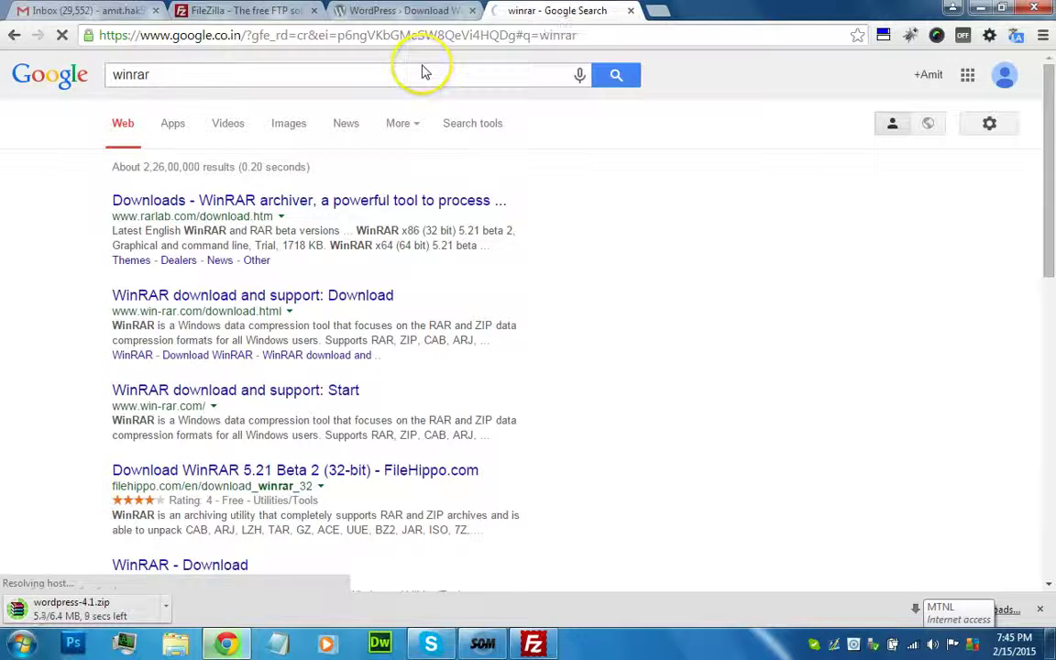
{"action": "left_click", "coordinate": [474, 38]}
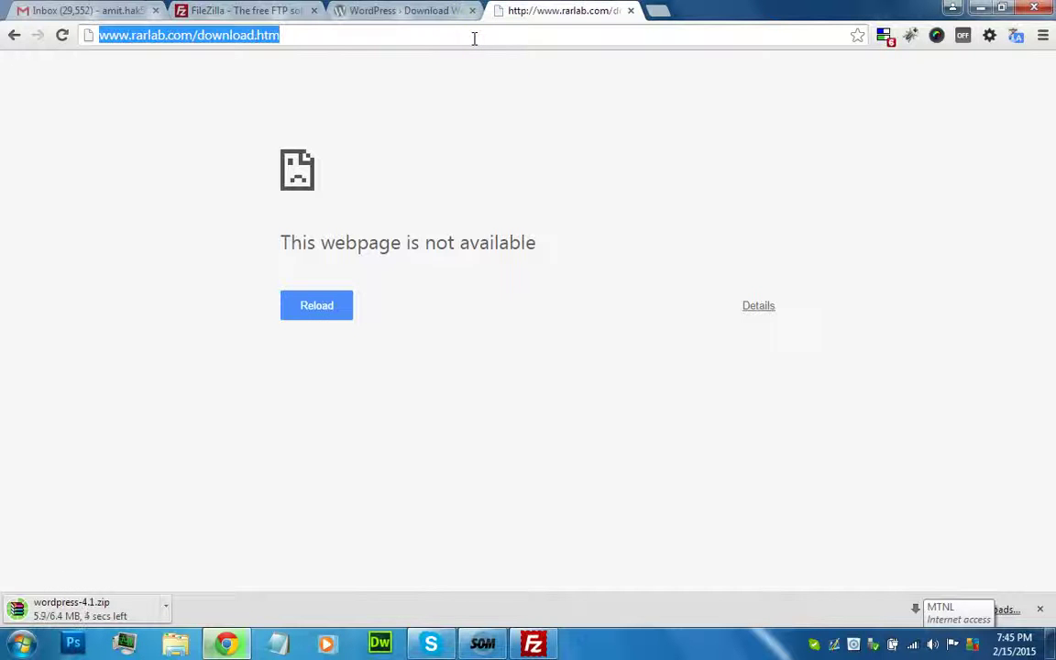
{"action": "key", "text": "Return"}
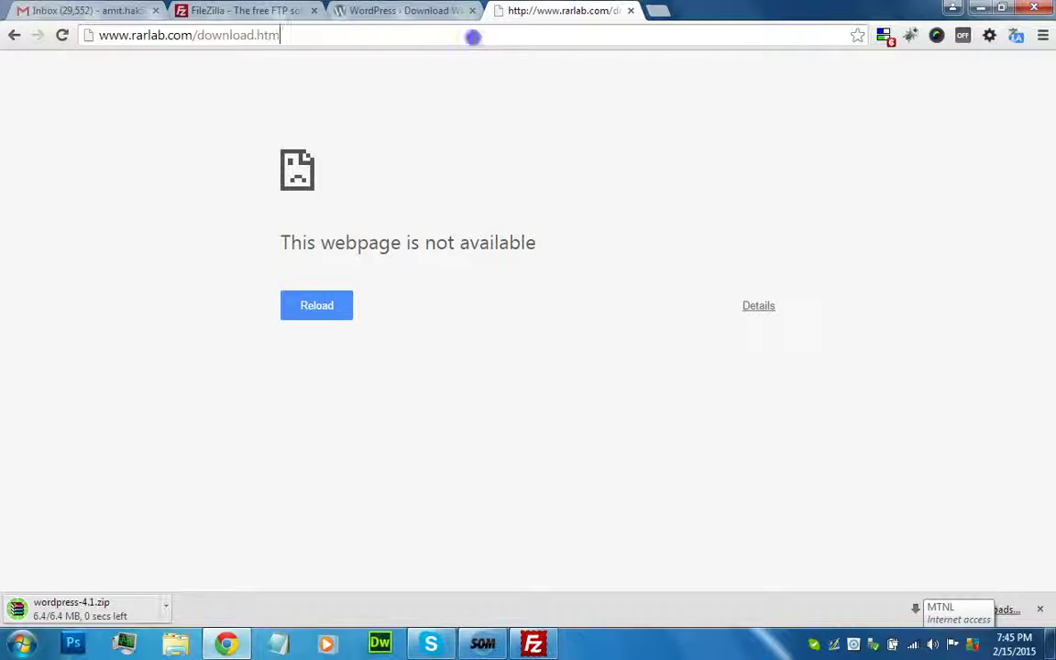
{"action": "left_click", "coordinate": [473, 38]}
{"action": "key", "text": "Return"}
{"action": "key", "text": "Return"}
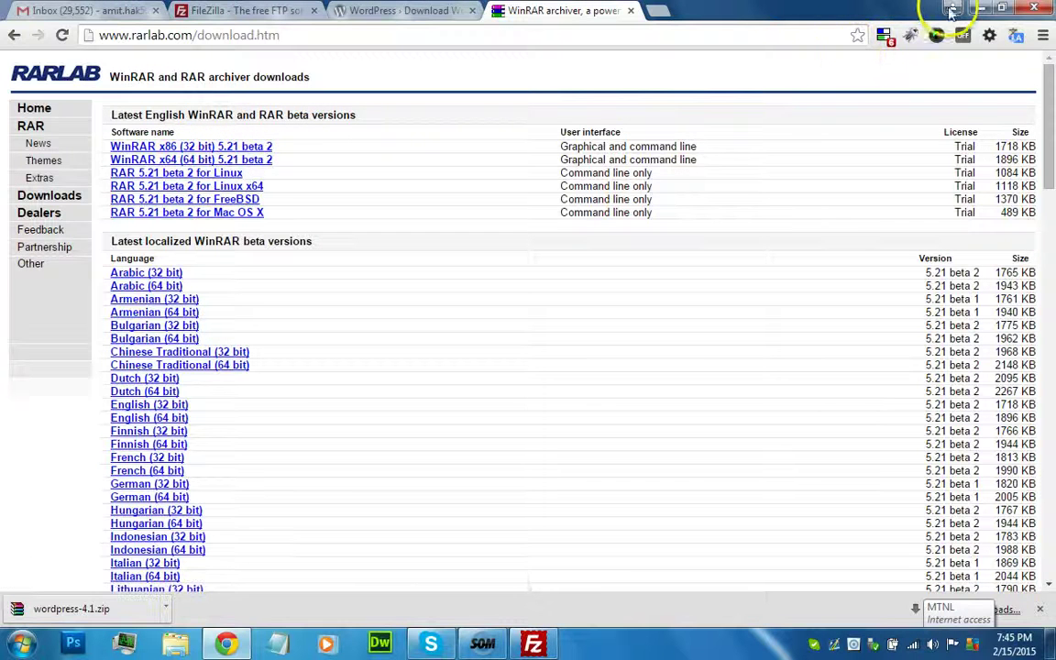
- Go to the desktop and extract the downloaded wordpress-4.1.zip archive there
{"action": "left_click", "coordinate": [979, 11]}
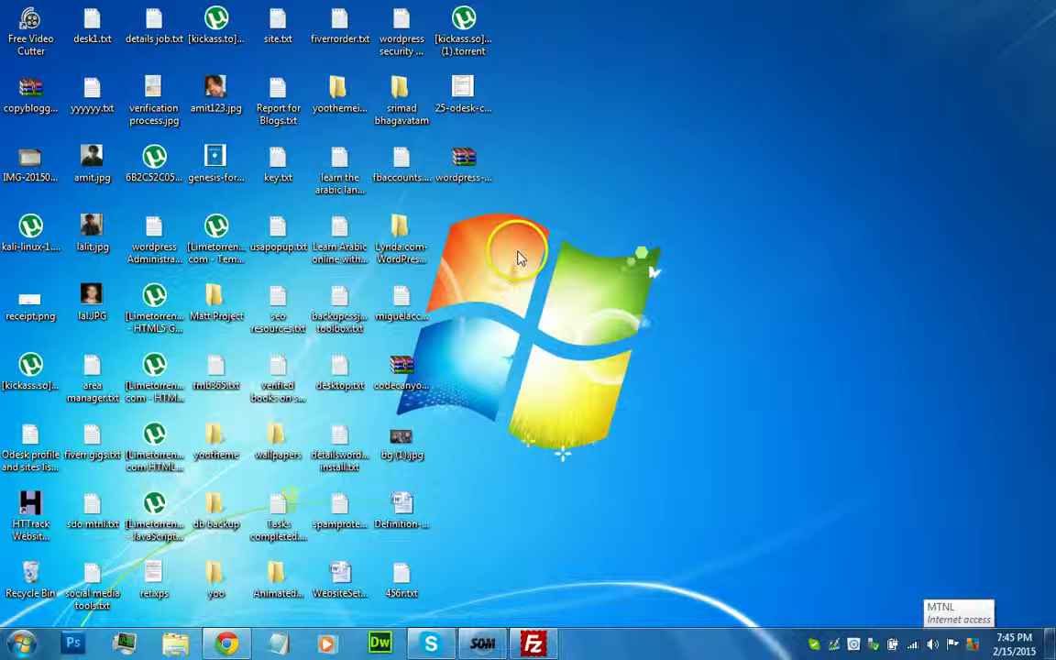
{"action": "left_click", "coordinate": [474, 177]}
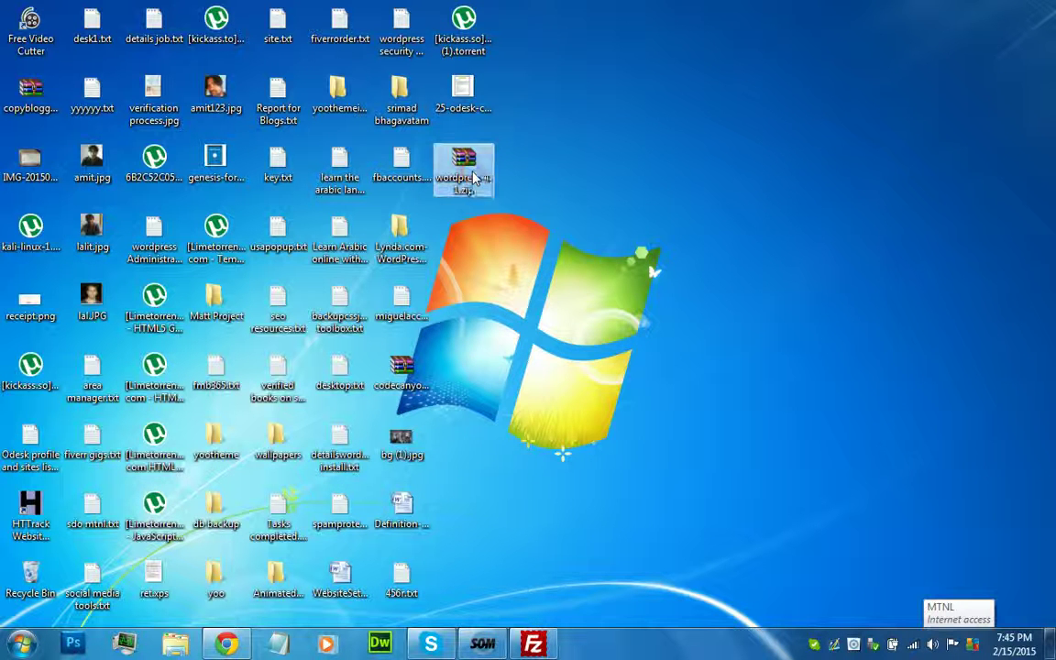
{"action": "right_click", "coordinate": [474, 177]}
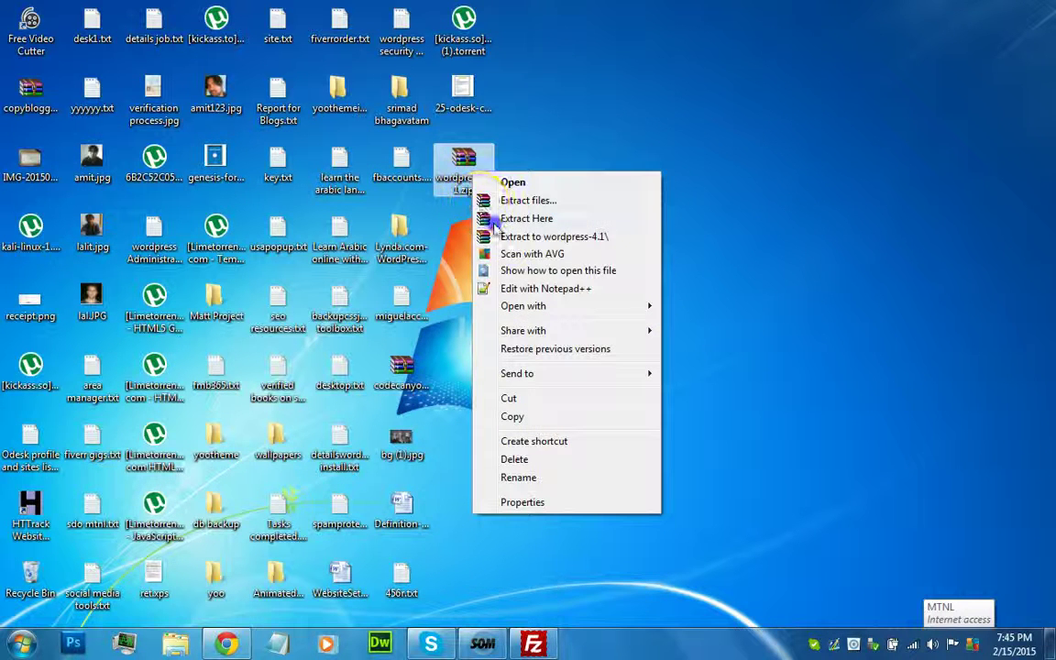
{"action": "left_click", "coordinate": [495, 220]}
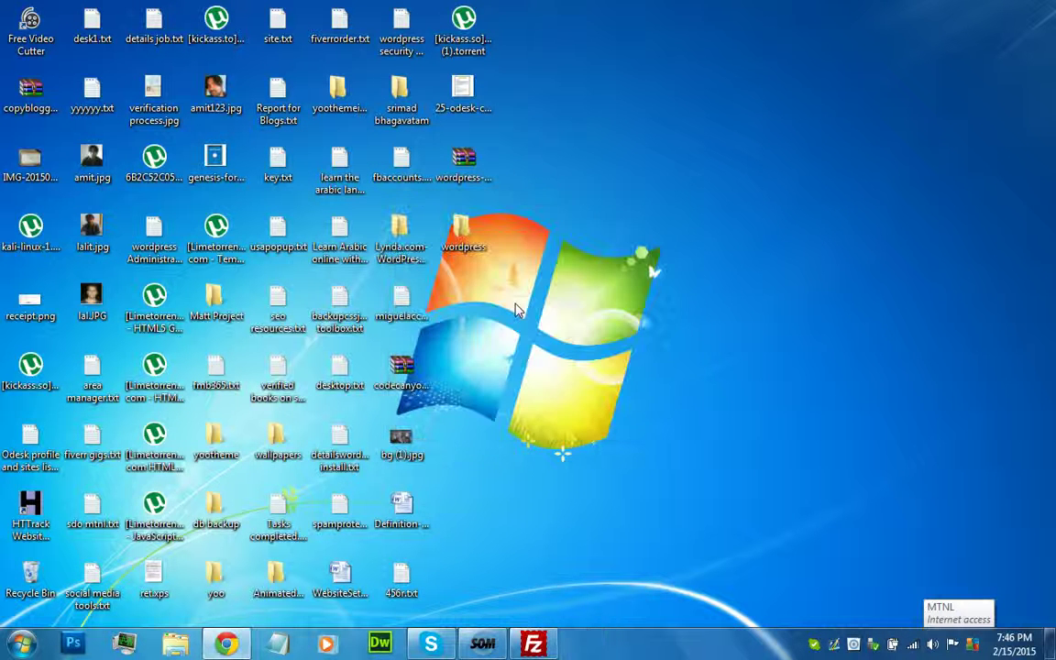
- Open the extracted wordpress folder on the desktop and review its files
{"action": "left_click", "coordinate": [463, 234]}
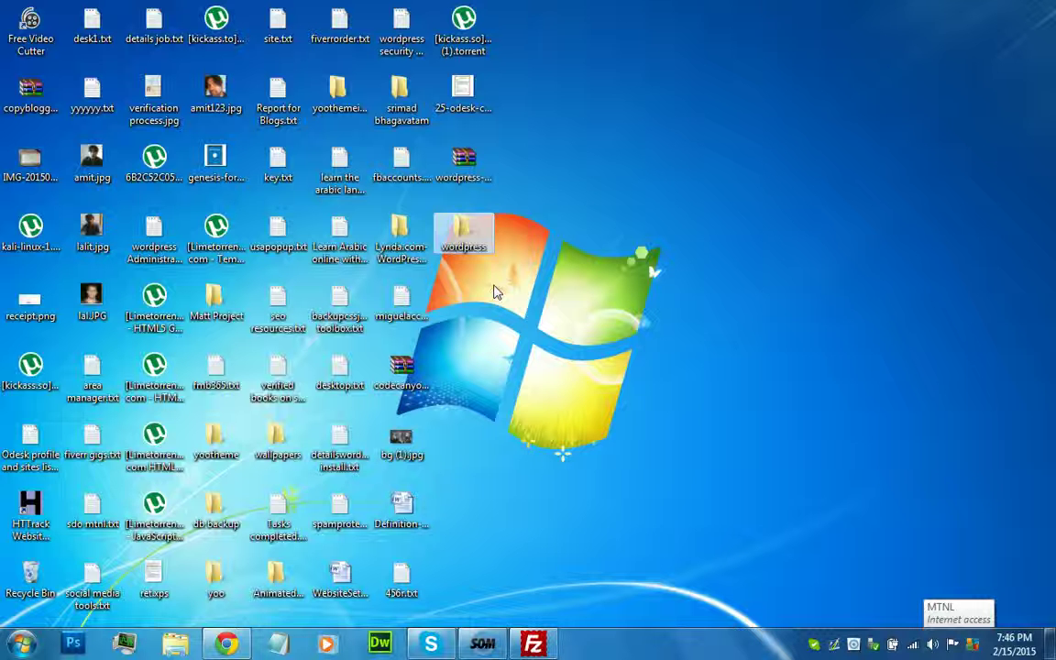
{"action": "double_click", "coordinate": [474, 252]}
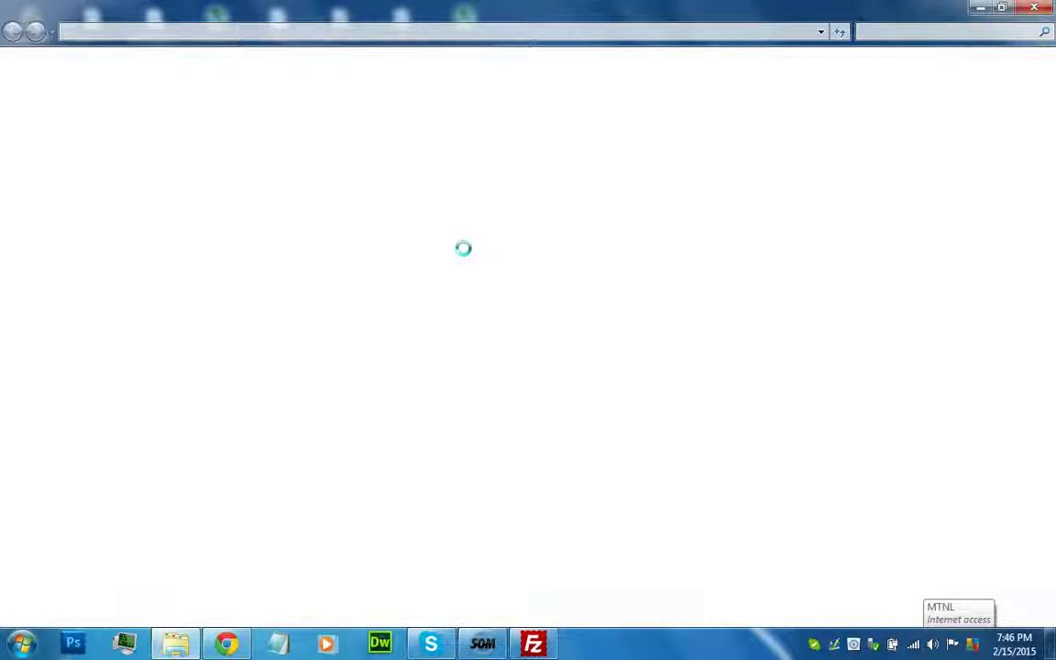
{"action": "left_click", "coordinate": [305, 249]}
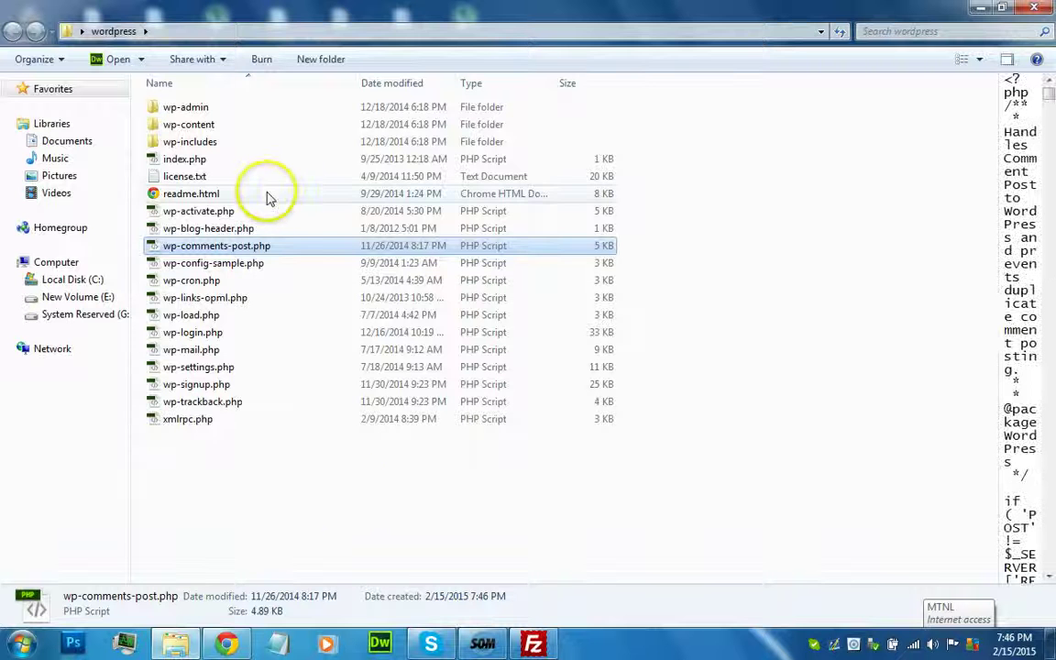
{"action": "left_click", "coordinate": [353, 498]}
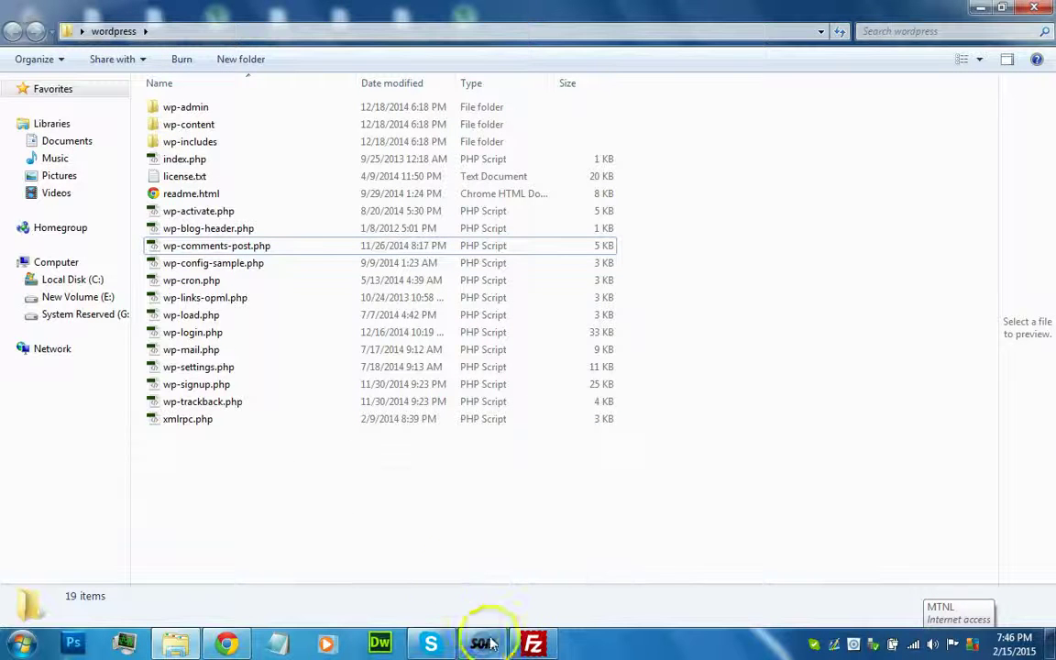
- Switch to FileZilla and open the wordpress folder from the local Desktop listing
{"action": "left_click", "coordinate": [534, 644]}
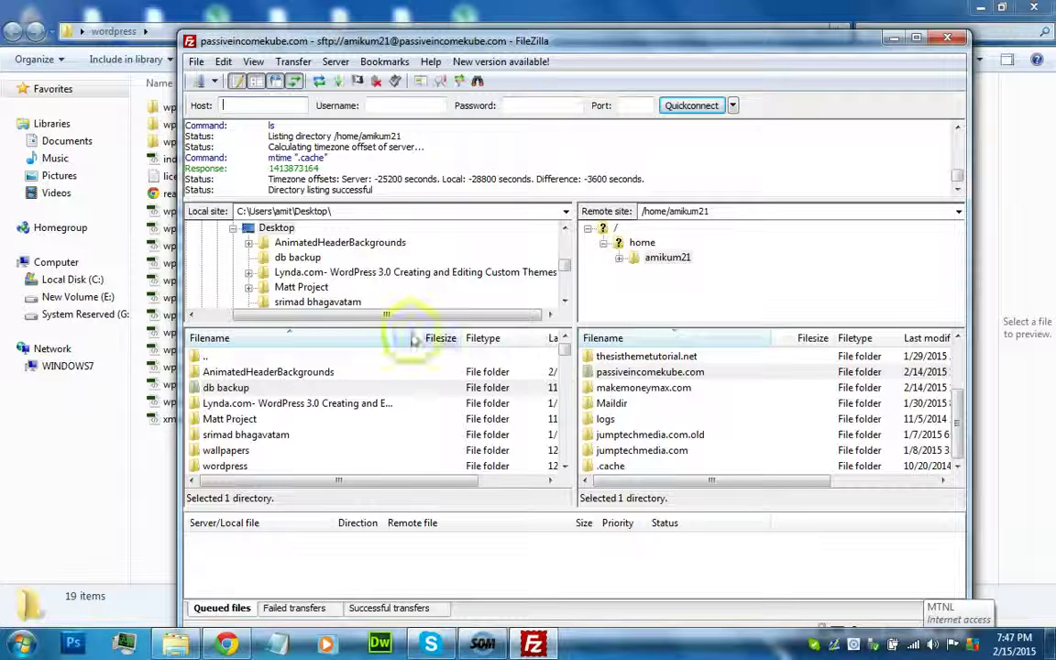
{"action": "left_click", "coordinate": [259, 349]}
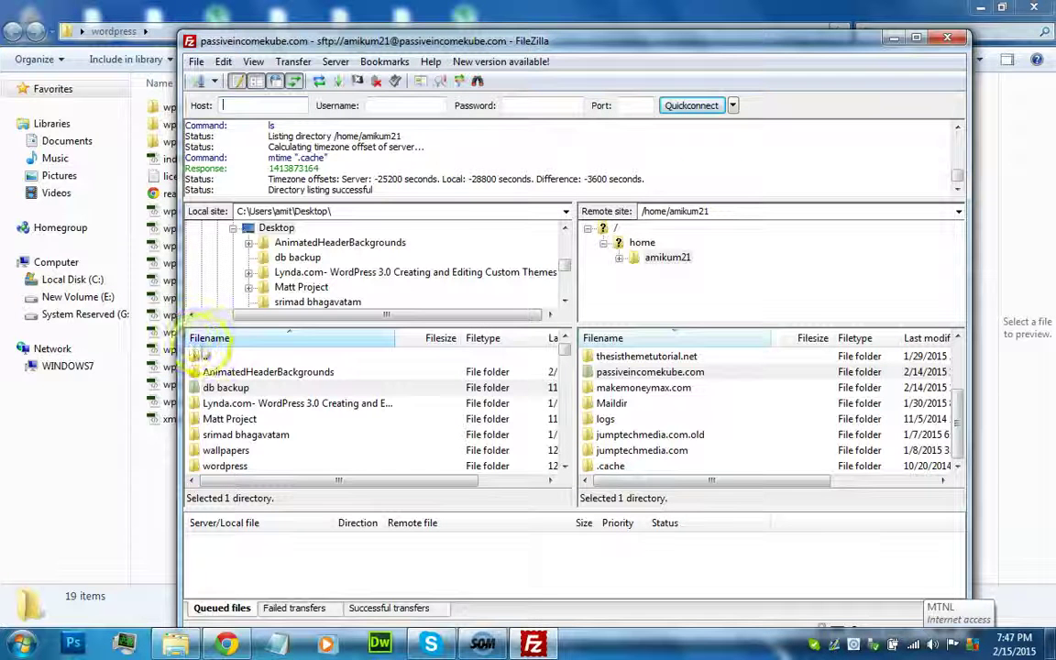
{"action": "left_click", "coordinate": [268, 404]}
{"action": "scroll", "coordinate": [267, 404], "scroll_direction": "down", "scroll_amount": 3}
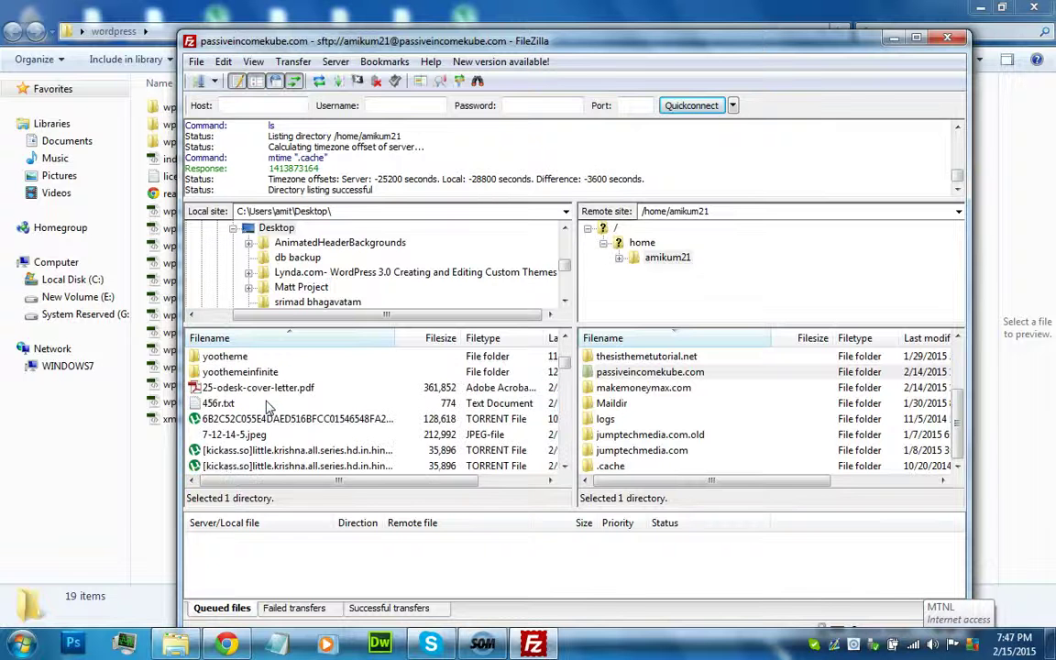
{"action": "scroll", "coordinate": [268, 406], "scroll_direction": "down", "scroll_amount": 2}
{"action": "scroll", "coordinate": [267, 406], "scroll_direction": "up", "scroll_amount": 3}
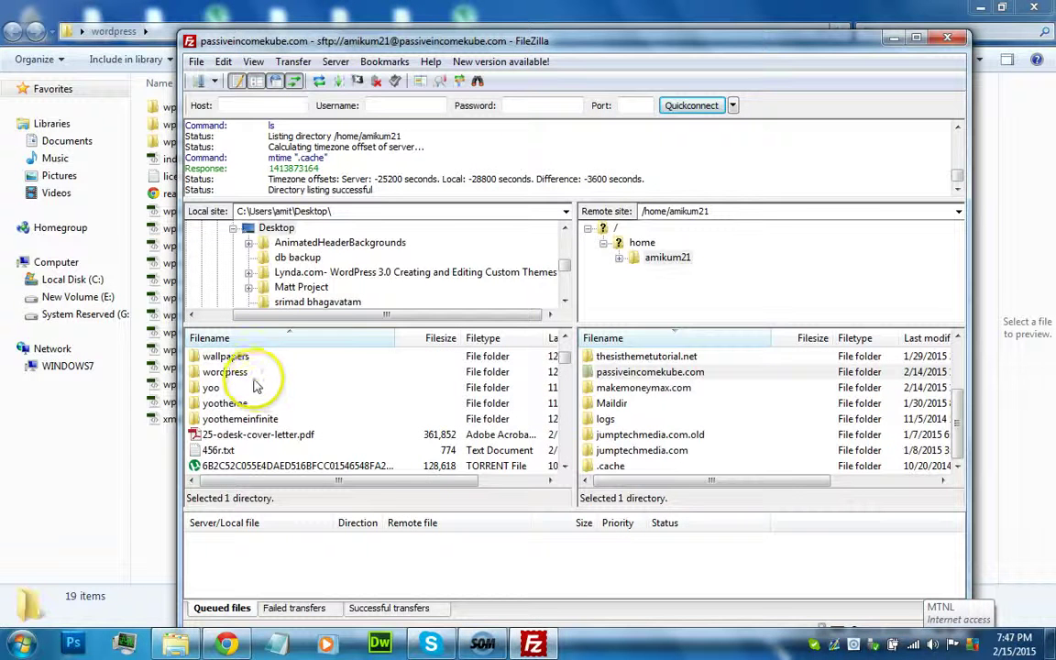
{"action": "double_click", "coordinate": [241, 373]}
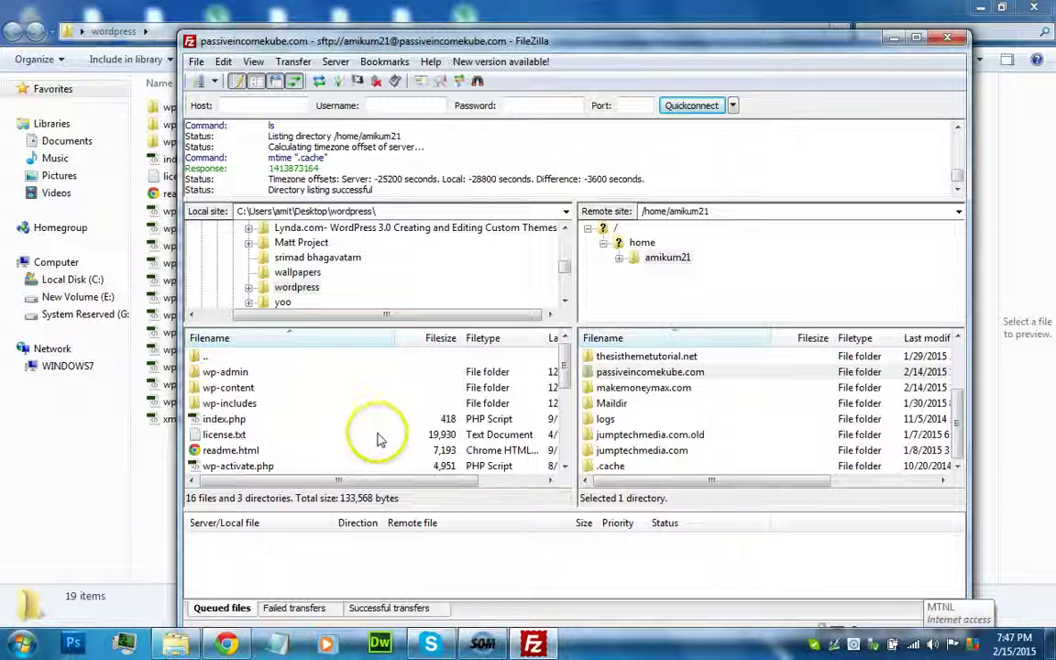
- Open the makemoneymax.com folder on the remote site
{"action": "left_click", "coordinate": [662, 404]}
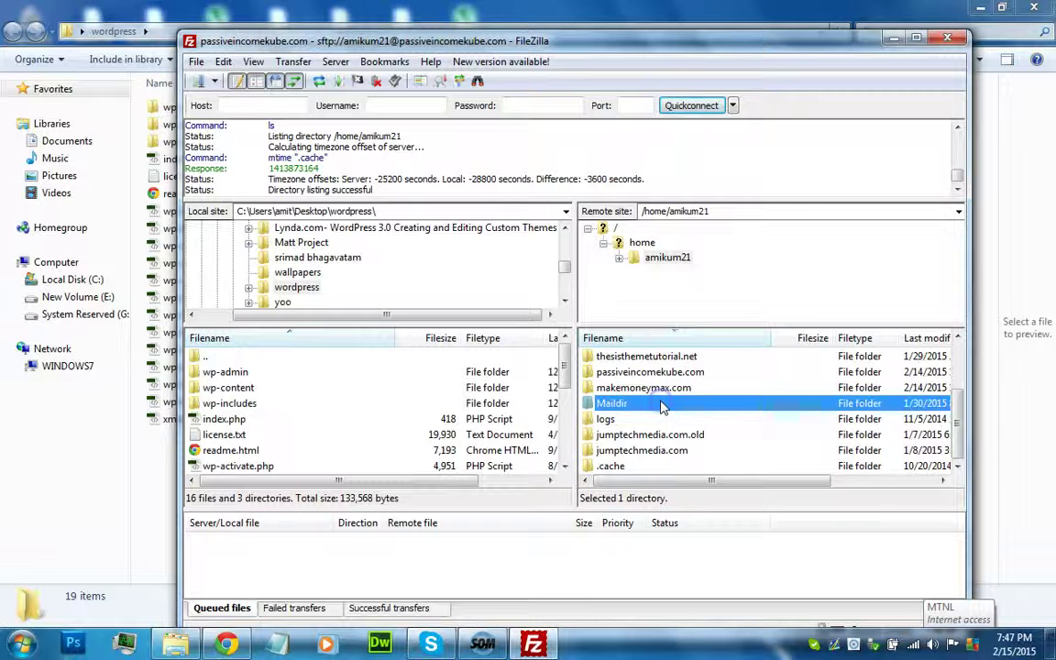
{"action": "scroll", "coordinate": [661, 405], "scroll_direction": "up", "scroll_amount": 2}
{"action": "scroll", "coordinate": [662, 406], "scroll_direction": "down", "scroll_amount": 2}
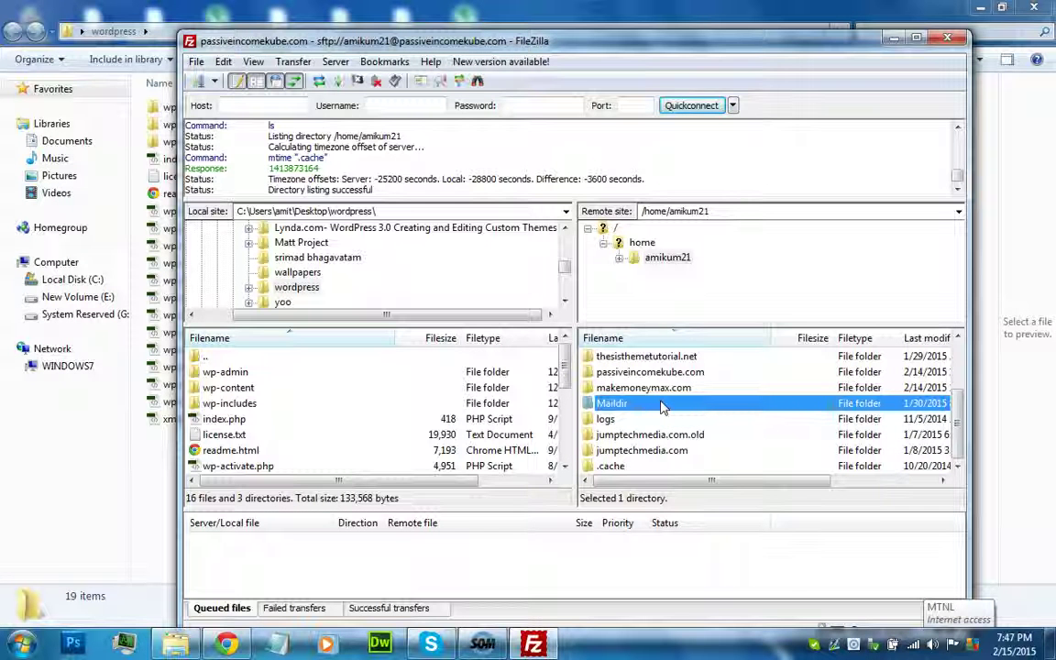
{"action": "left_click", "coordinate": [656, 401]}
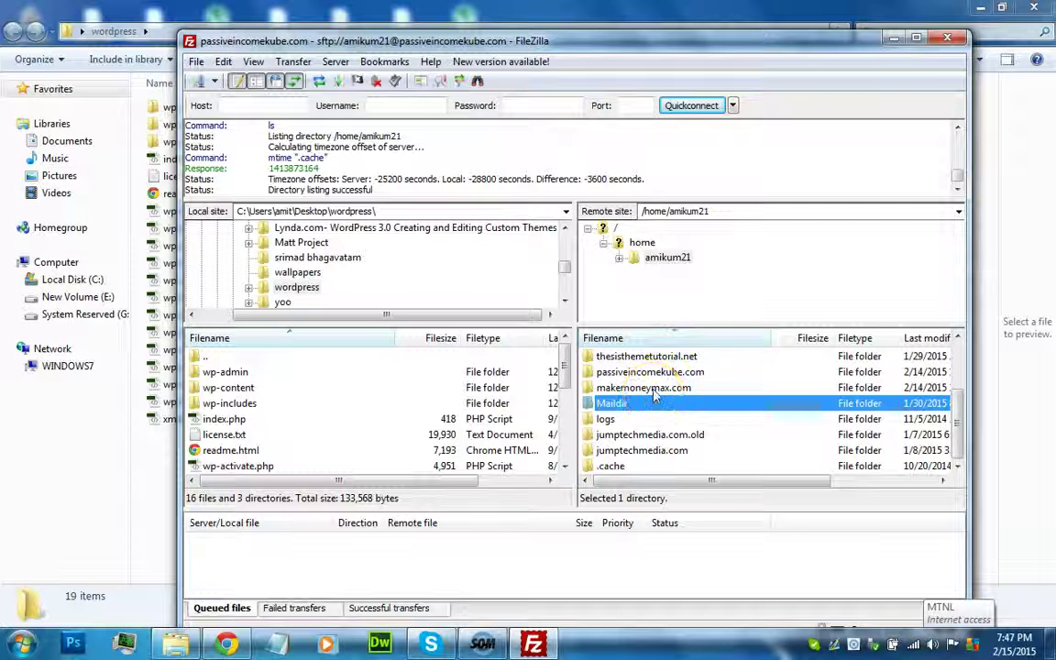
{"action": "left_click", "coordinate": [655, 389]}
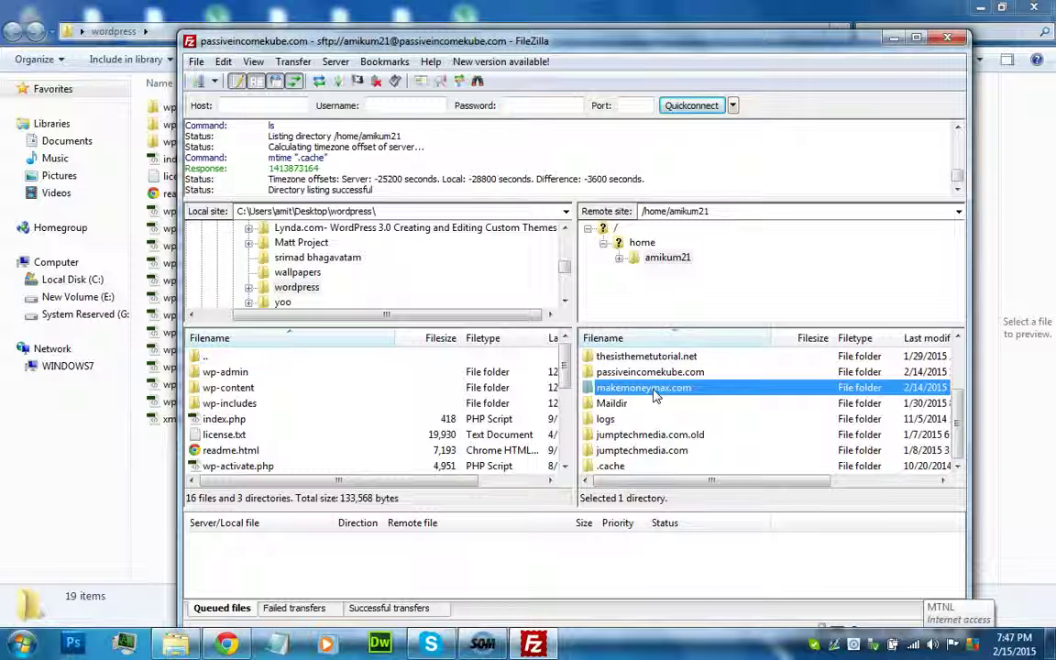
{"action": "left_click", "coordinate": [650, 396]}
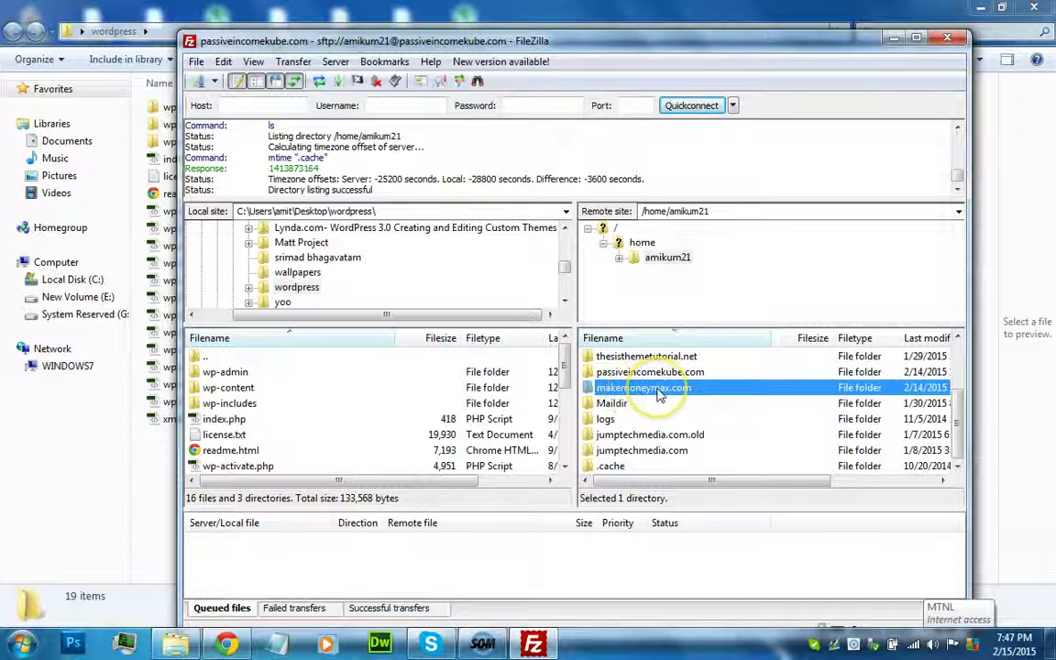
{"action": "double_click", "coordinate": [659, 394]}
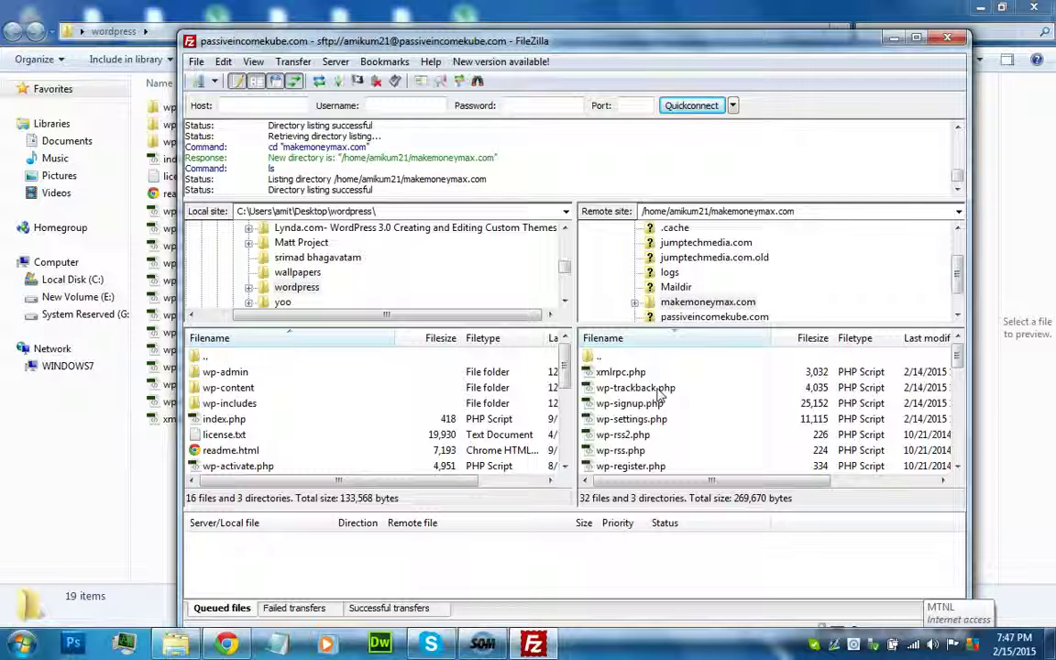
- Upload all files and folders from the local wordpress folder to makemoneymax.com, always overwriting target files that already exist
{"action": "left_click", "coordinate": [358, 420]}
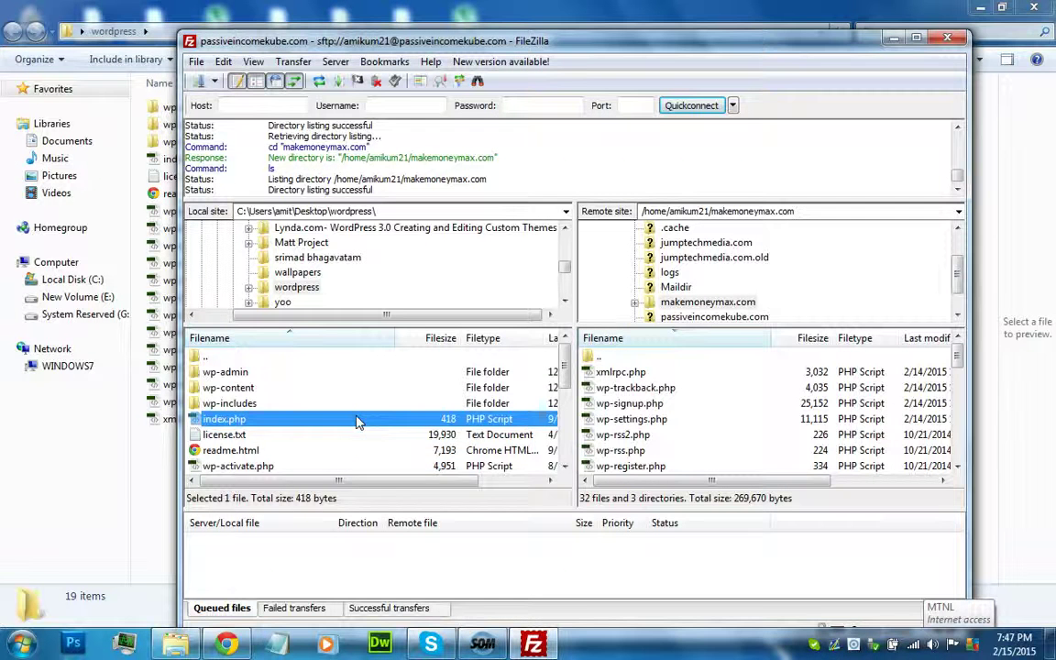
{"action": "key", "text": "ctrl+a"}
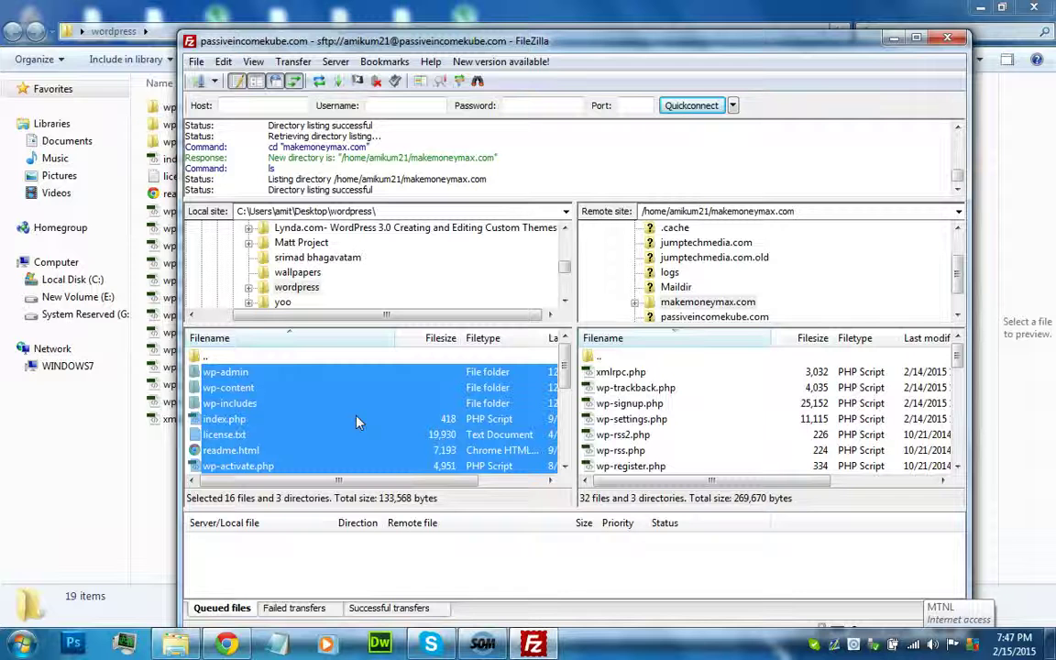
{"action": "right_click", "coordinate": [358, 420]}
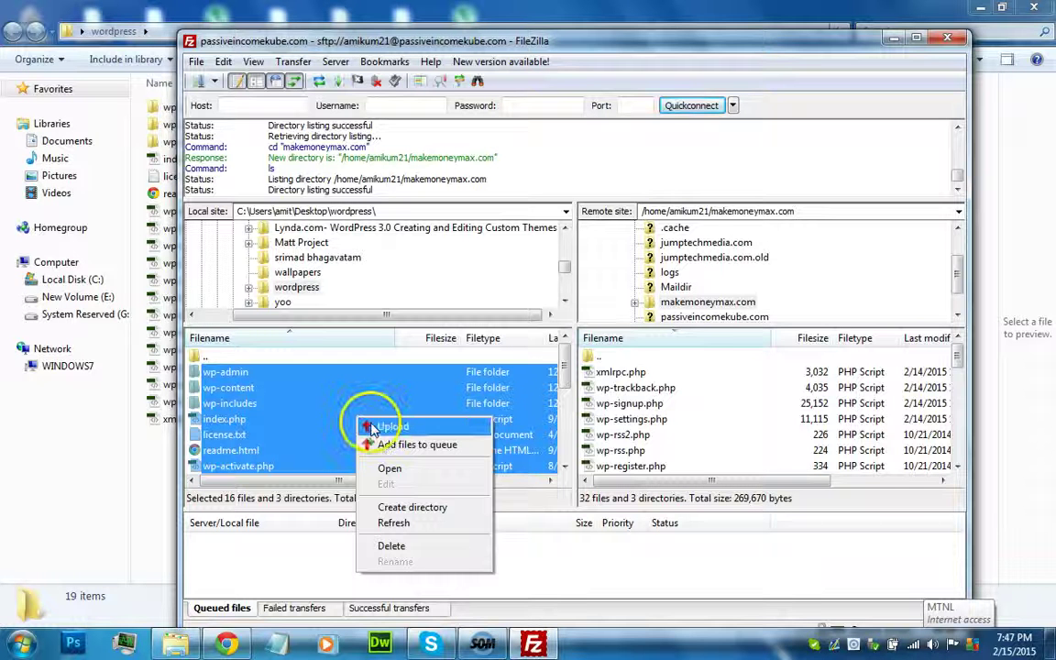
{"action": "left_click", "coordinate": [390, 427]}
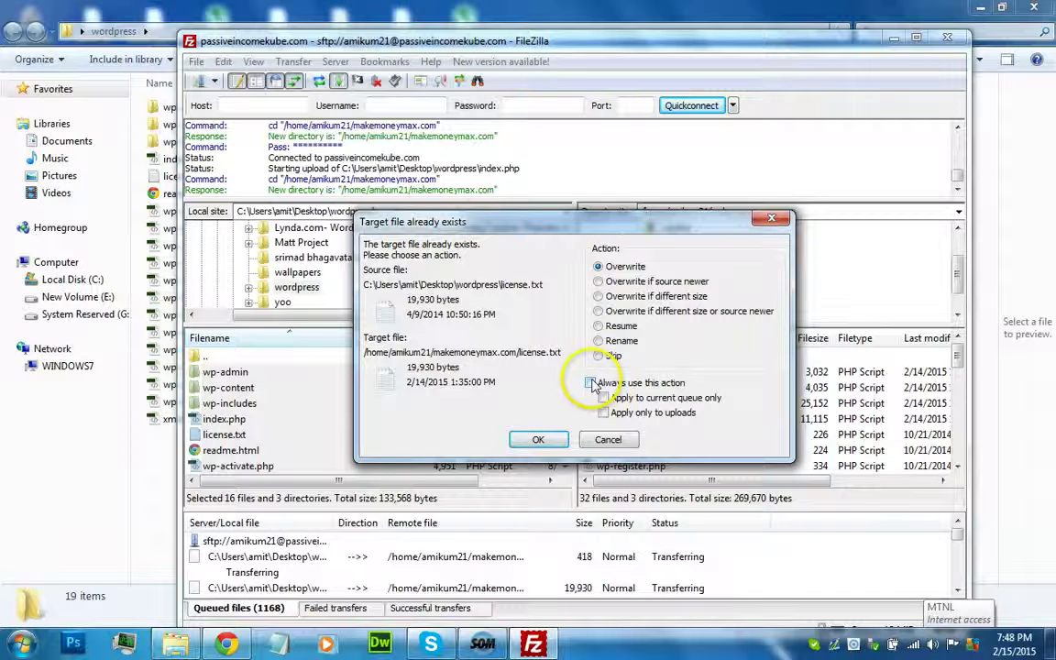
{"action": "left_click", "coordinate": [590, 383]}
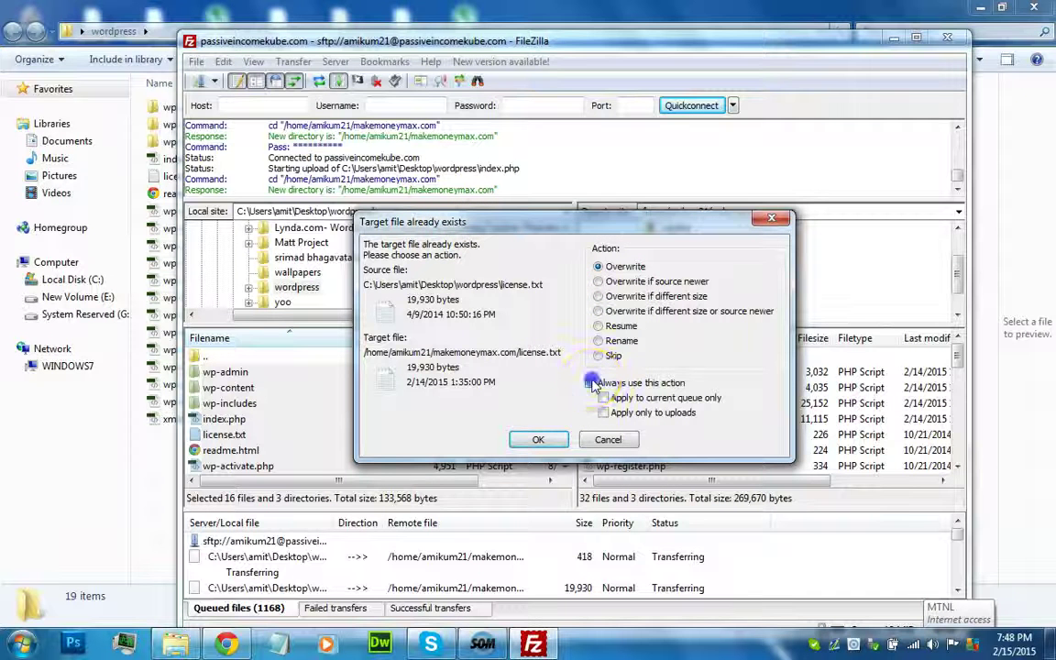
{"action": "left_click", "coordinate": [537, 440]}
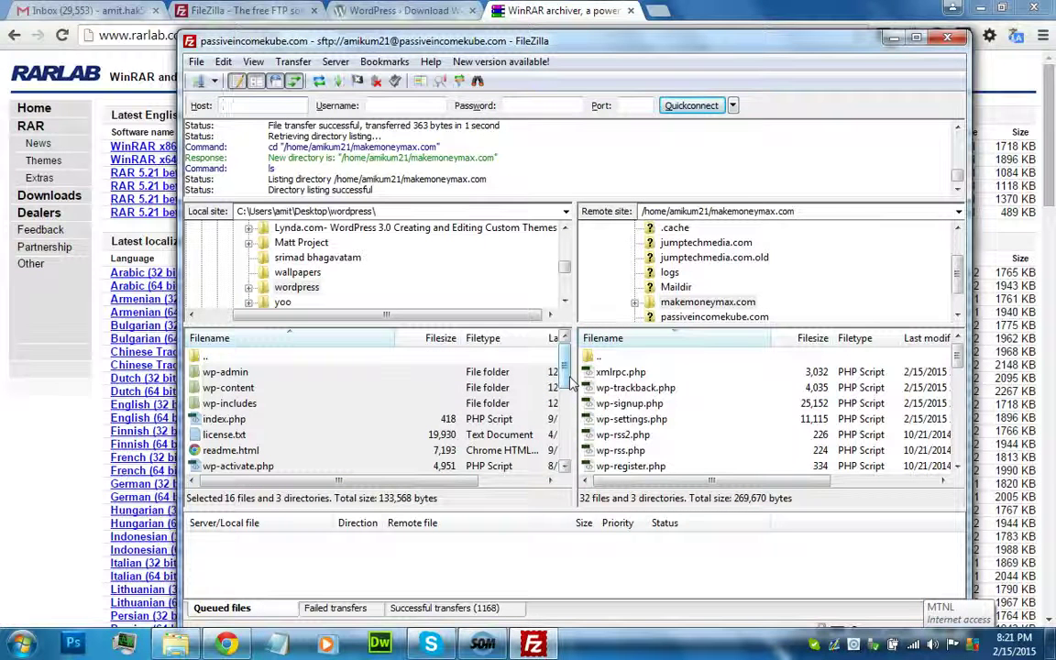
- Switch to Chrome and open makemoneymax.com in a new tab
{"action": "left_click", "coordinate": [472, 404]}
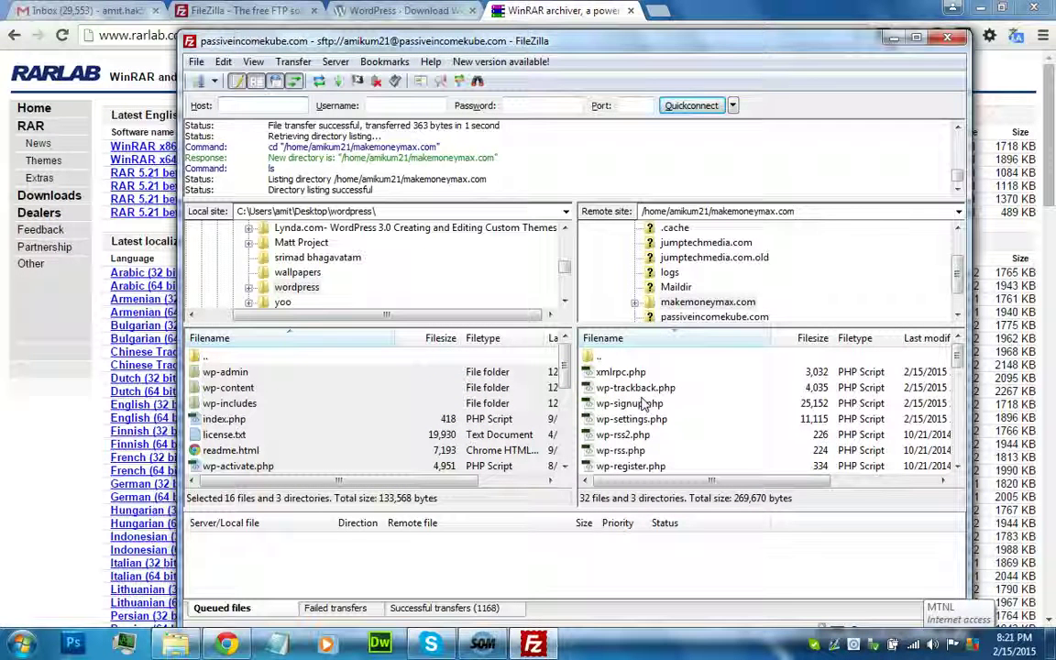
{"action": "left_click", "coordinate": [526, 37]}
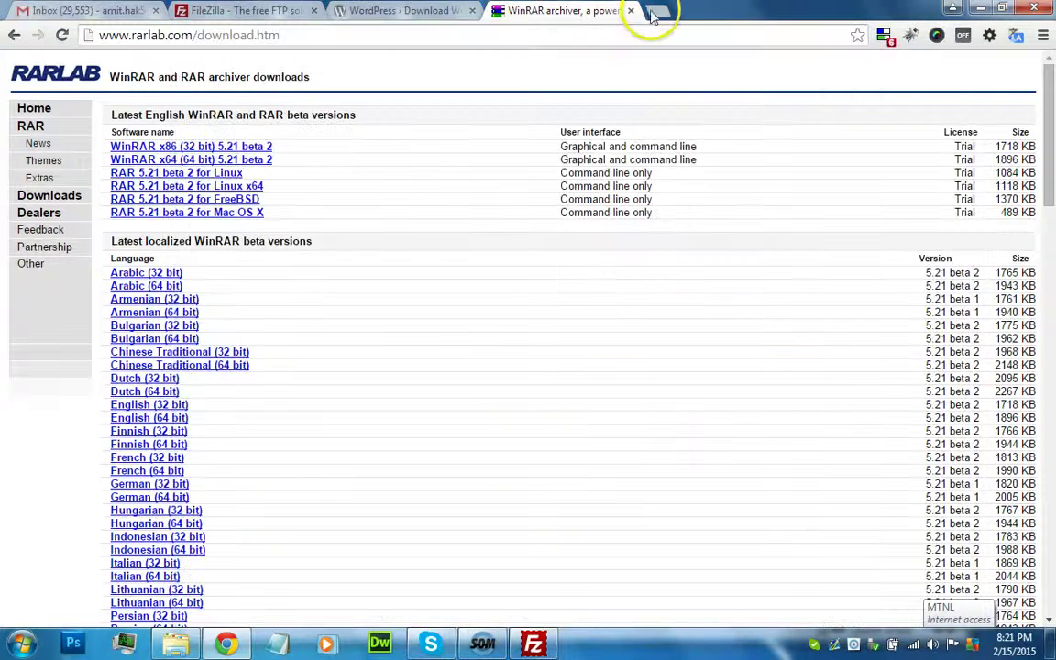
{"action": "left_click", "coordinate": [657, 12]}
{"action": "type", "text": "ma"}
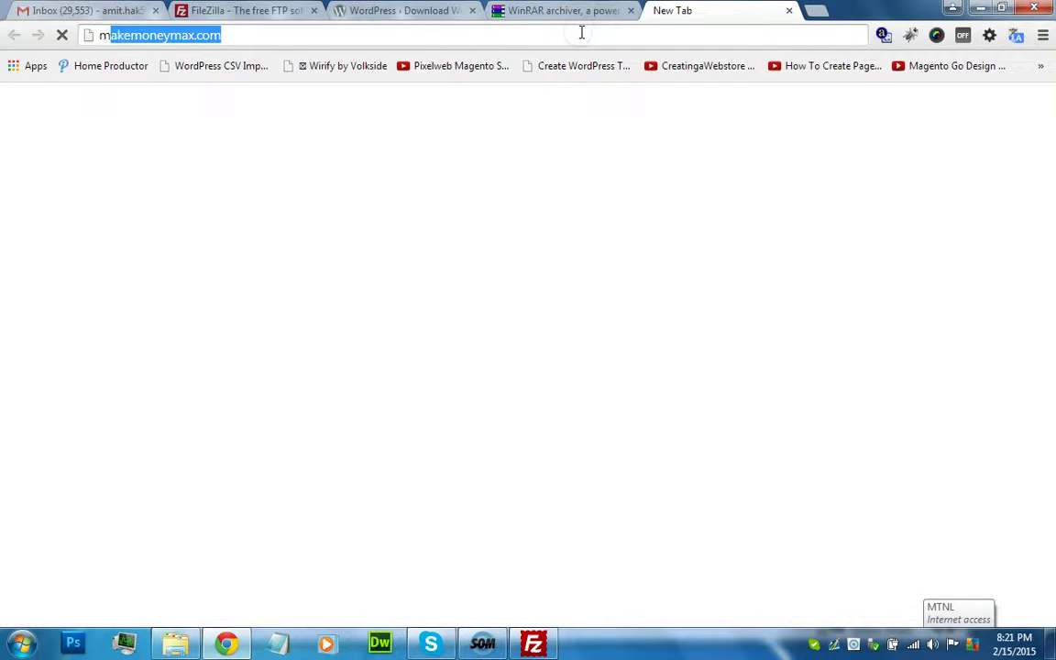
{"action": "type", "text": "ke"}
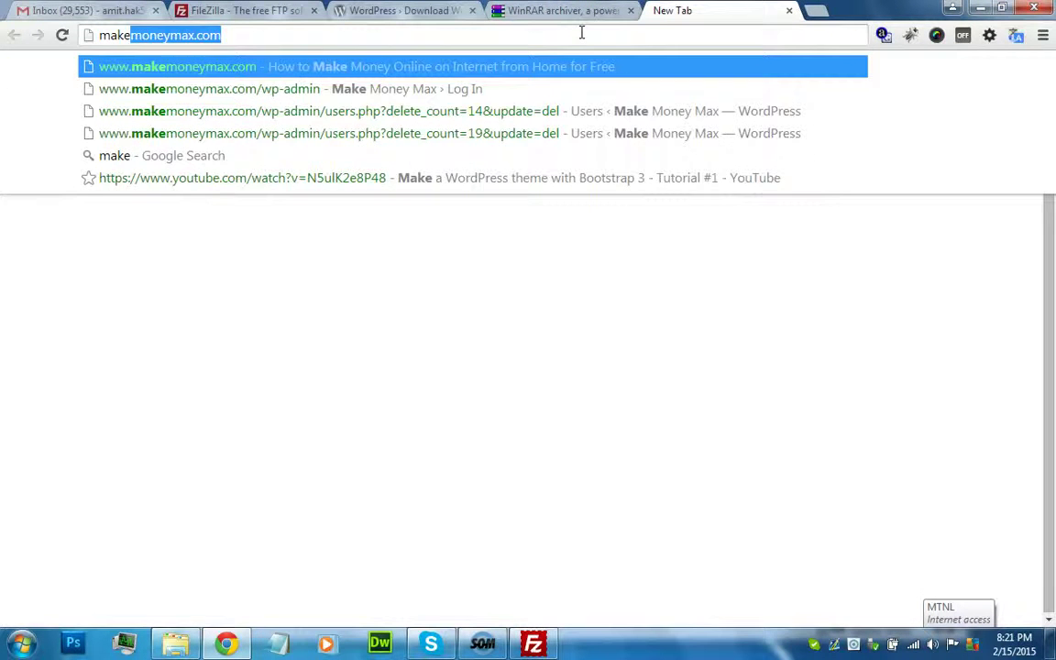
{"action": "key", "text": "Return"}
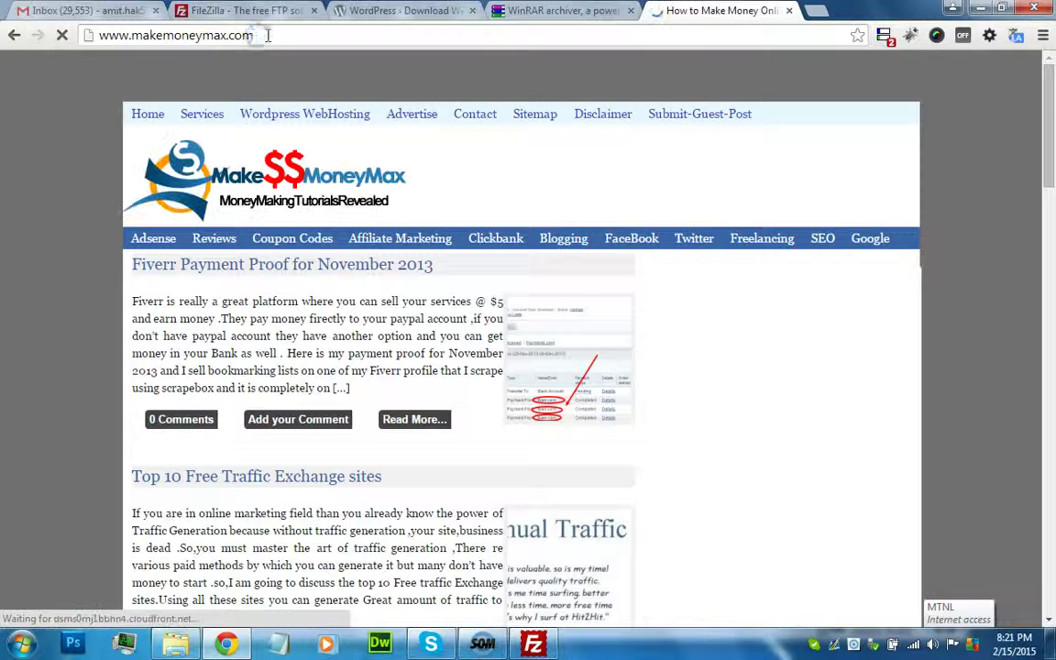
{"action": "left_click", "coordinate": [269, 34]}
{"action": "left_click", "coordinate": [273, 35]}
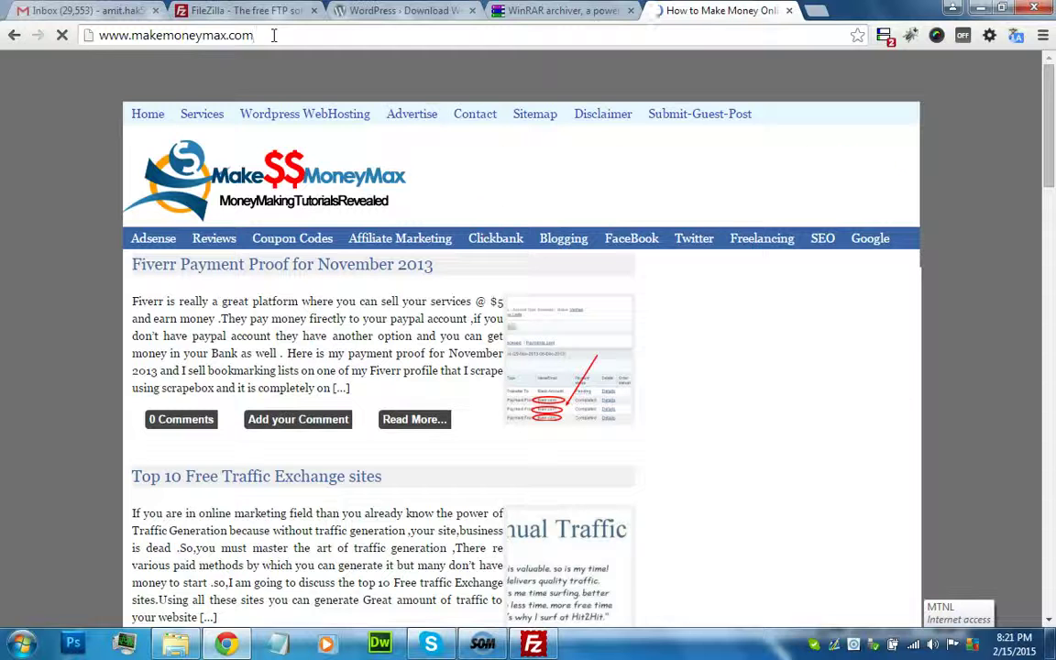
{"action": "type", "text": "/wp"}
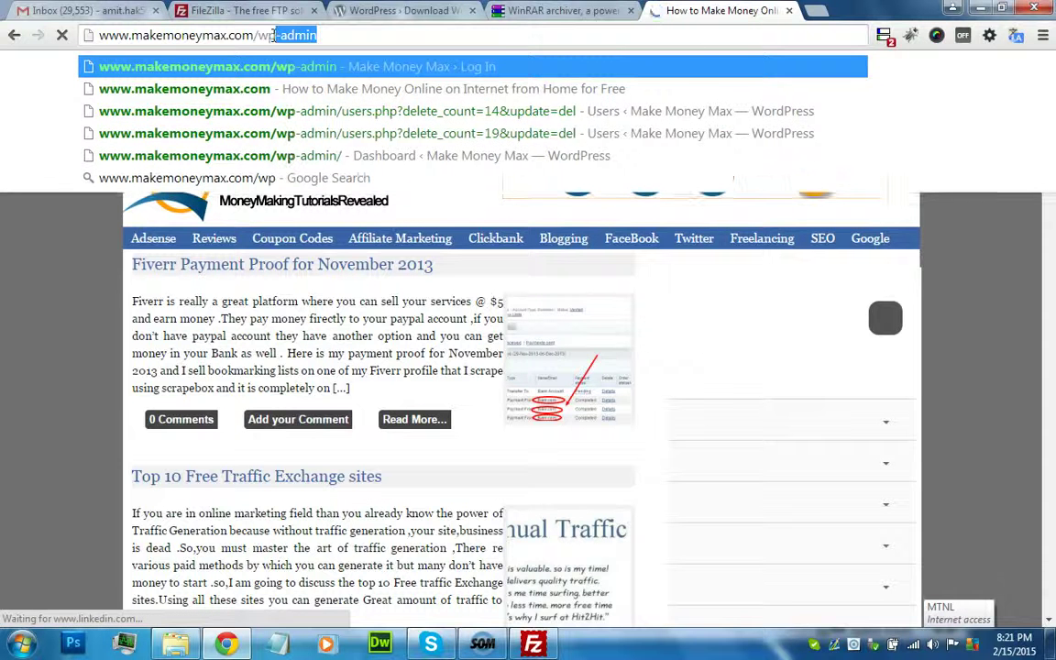
{"action": "key", "text": "Return"}
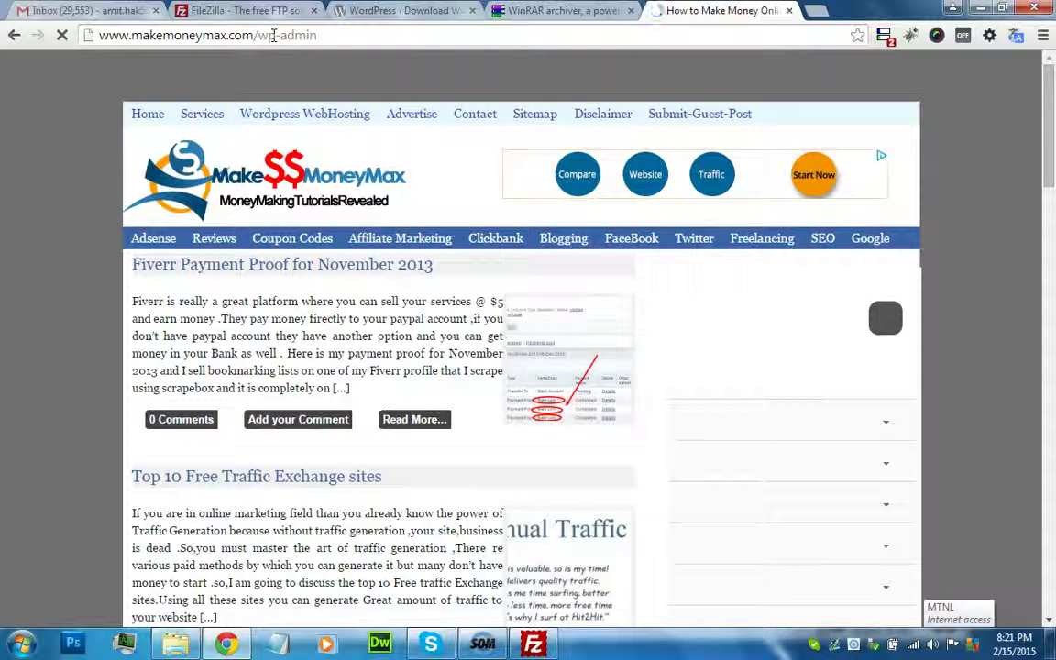
{"action": "left_click", "coordinate": [502, 37]}
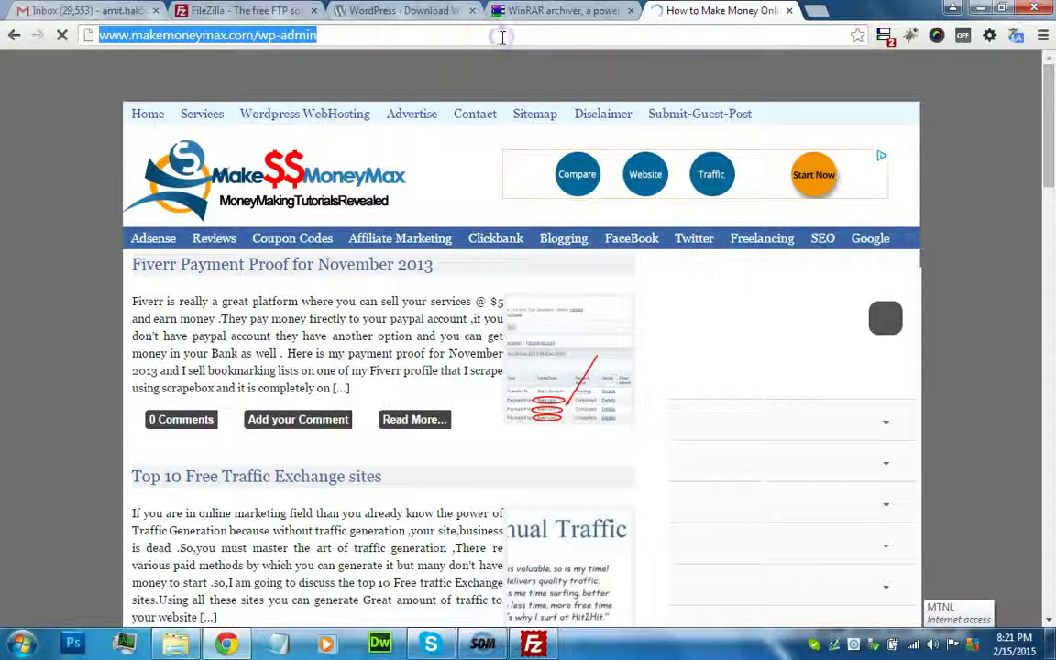
{"action": "left_click", "coordinate": [502, 36]}
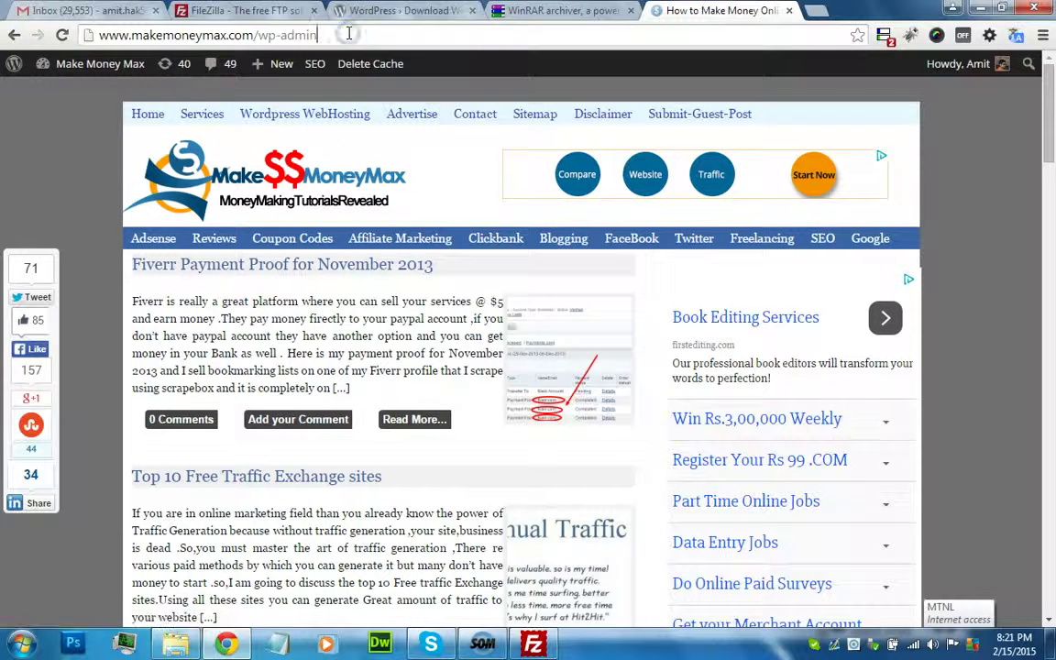
{"action": "key", "text": "Return"}
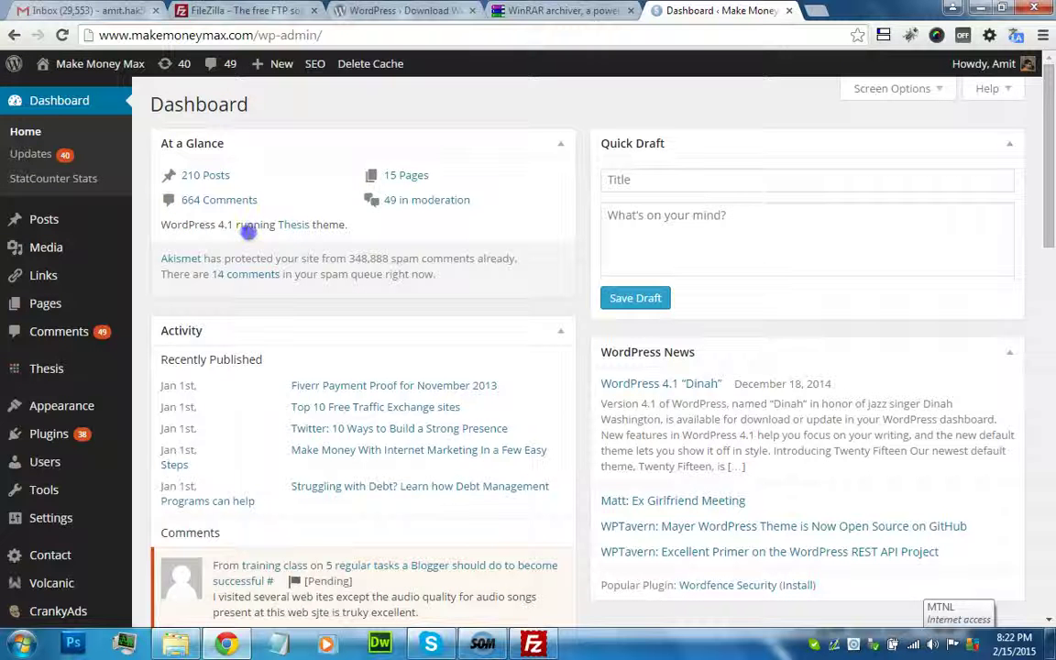
{"action": "left_click_drag", "start_coordinate": [249, 232], "coordinate": [354, 226]}
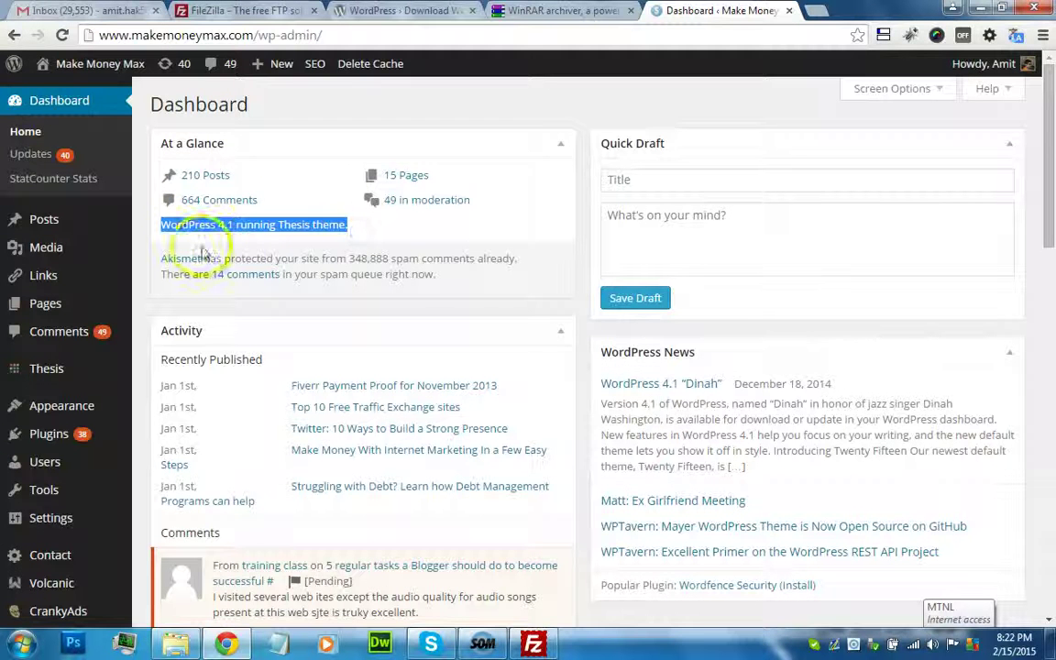
{"action": "left_click", "coordinate": [227, 229]}
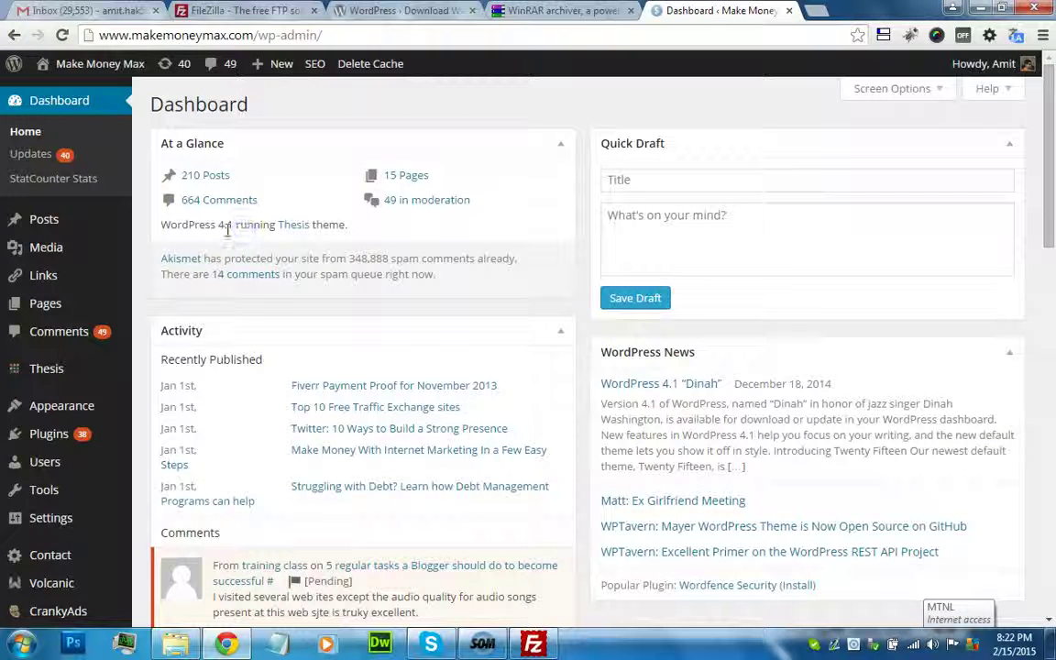